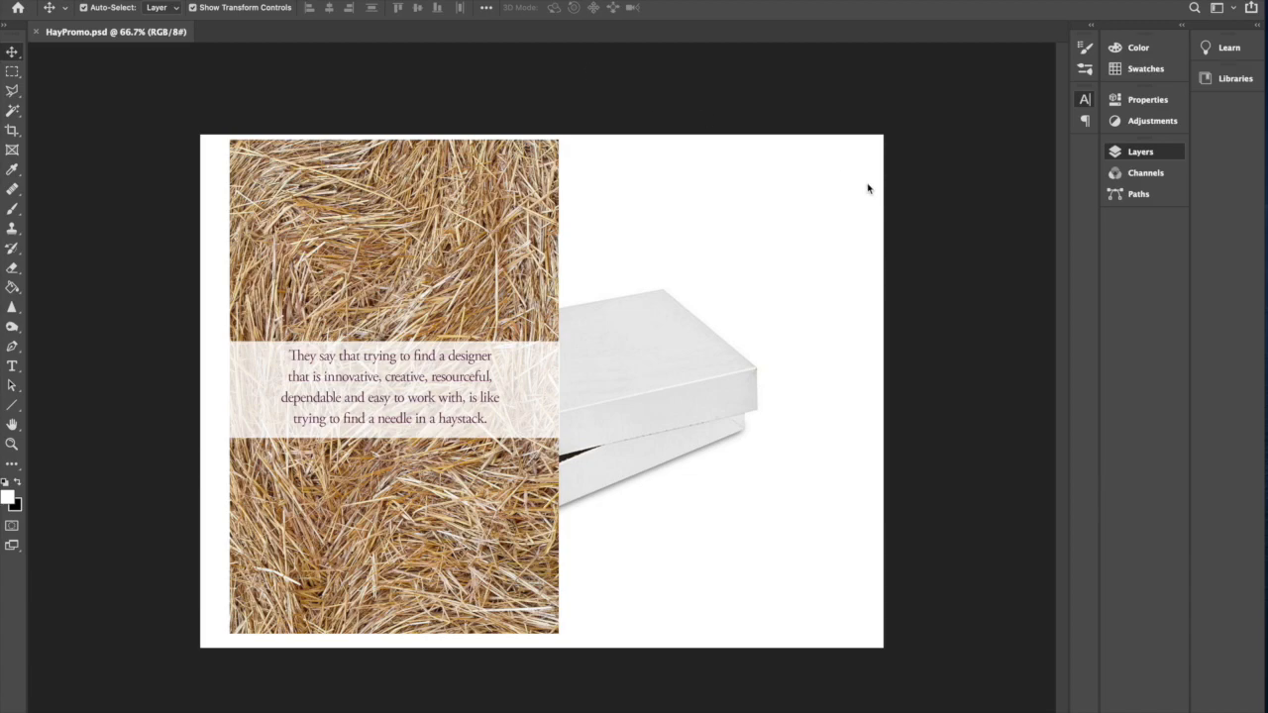
Step: Bring up the document's layer list and hide the text, White, Hay-Copy and Hay layers
{"action": "left_click", "coordinate": [1117, 153]}
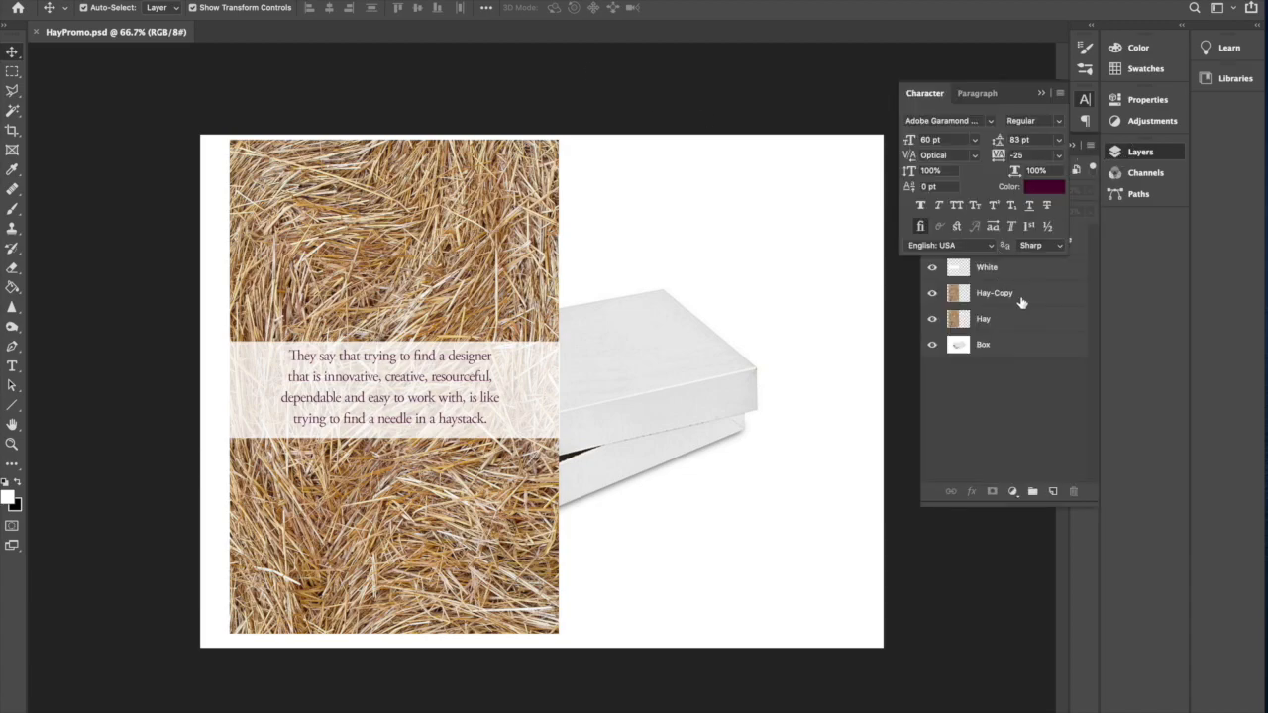
{"action": "left_click", "coordinate": [1041, 92]}
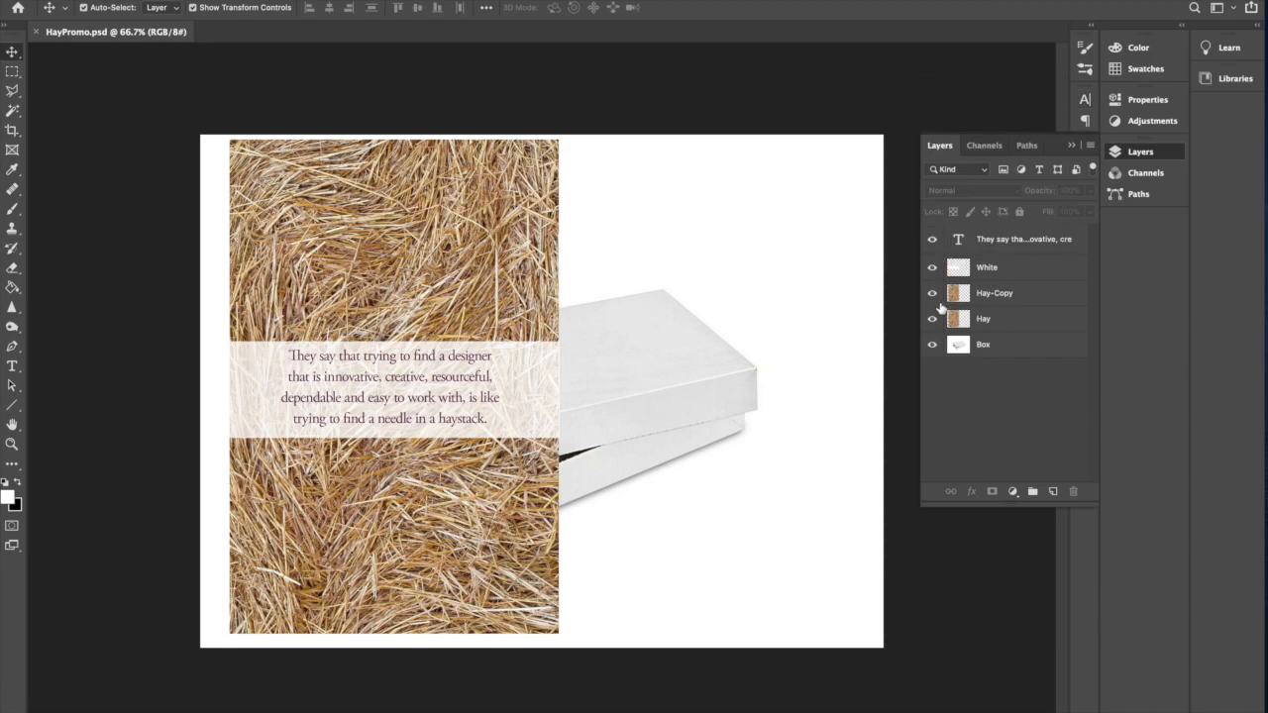
{"action": "left_click_drag", "start_coordinate": [931, 239], "coordinate": [932, 323]}
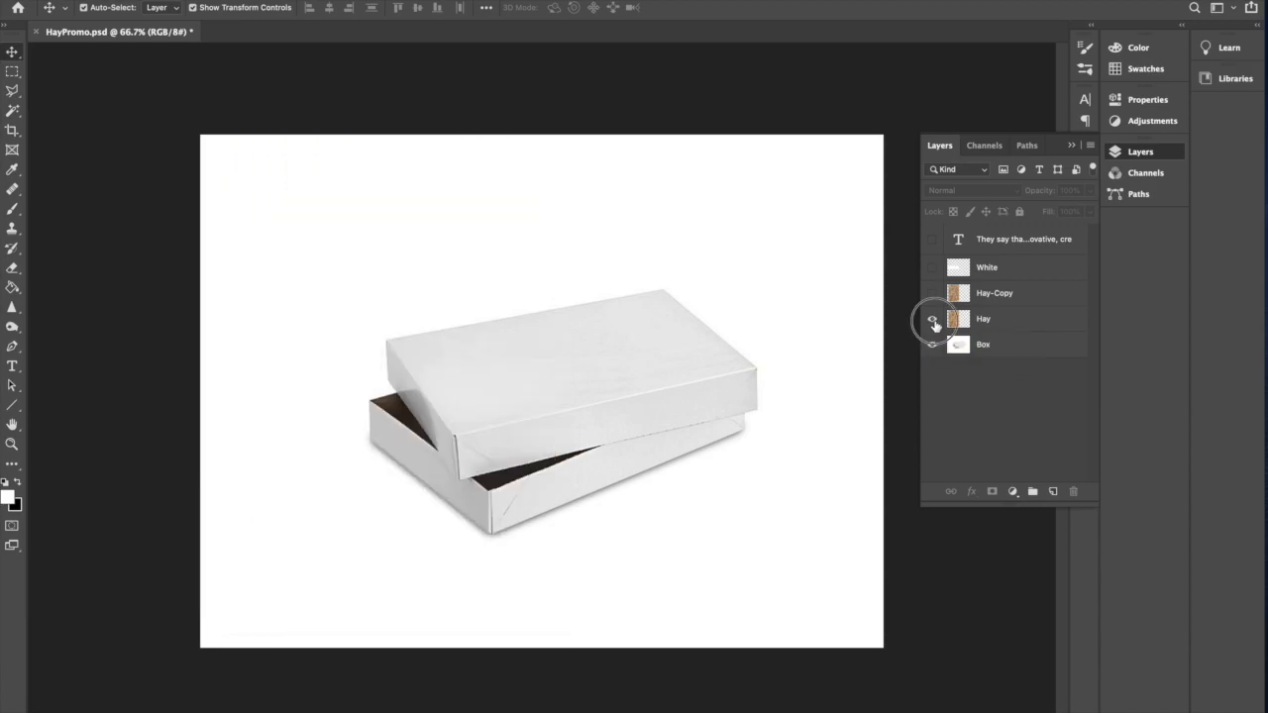
Step: Preview the Hay and Hay-Copy layers separately, and make White, Hay-Copy and the text visible again with Hay hidden
{"action": "left_click", "coordinate": [933, 319]}
{"action": "left_click", "coordinate": [933, 319]}
{"action": "left_click", "coordinate": [932, 293]}
{"action": "left_click", "coordinate": [932, 294]}
{"action": "left_click", "coordinate": [932, 269]}
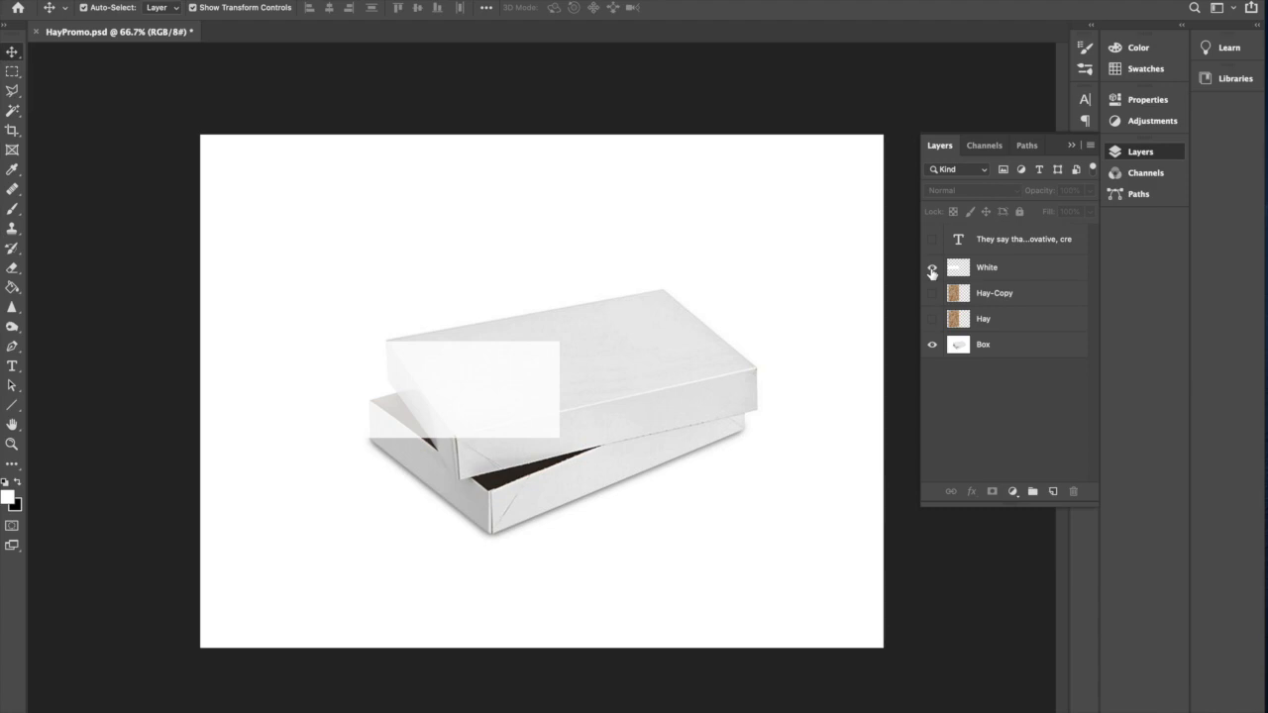
{"action": "left_click", "coordinate": [933, 293]}
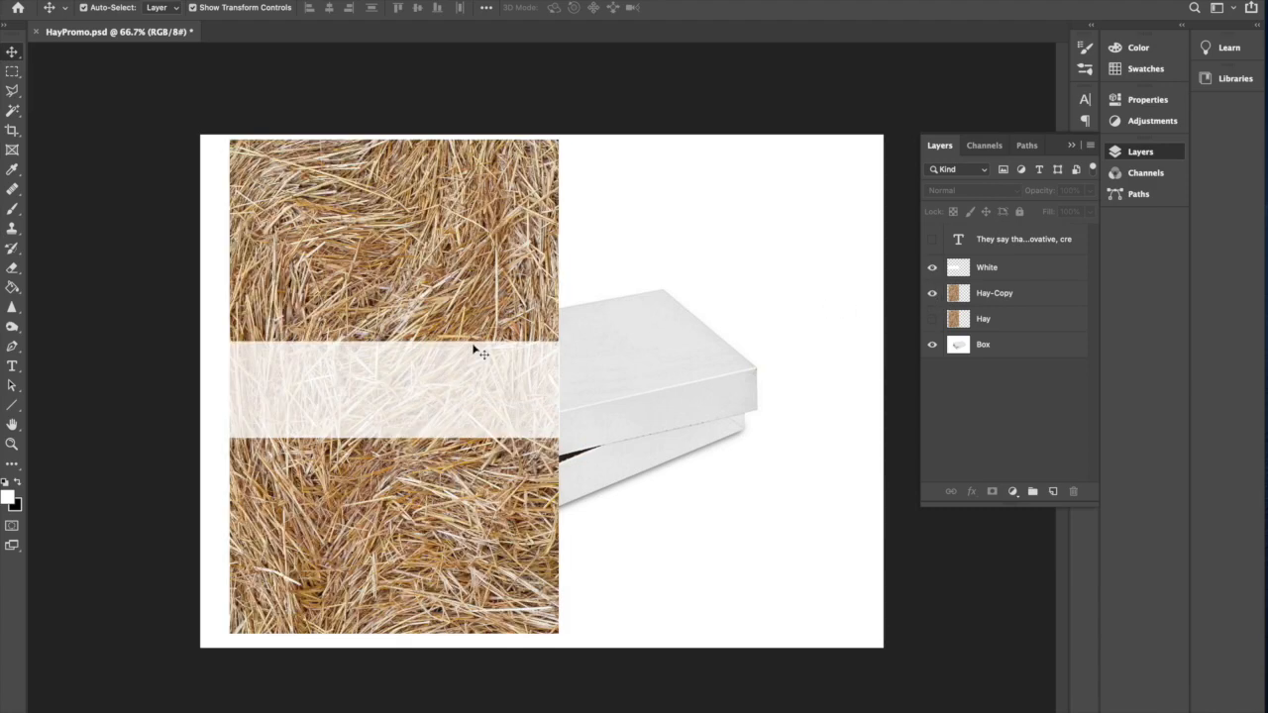
{"action": "left_click", "coordinate": [933, 241]}
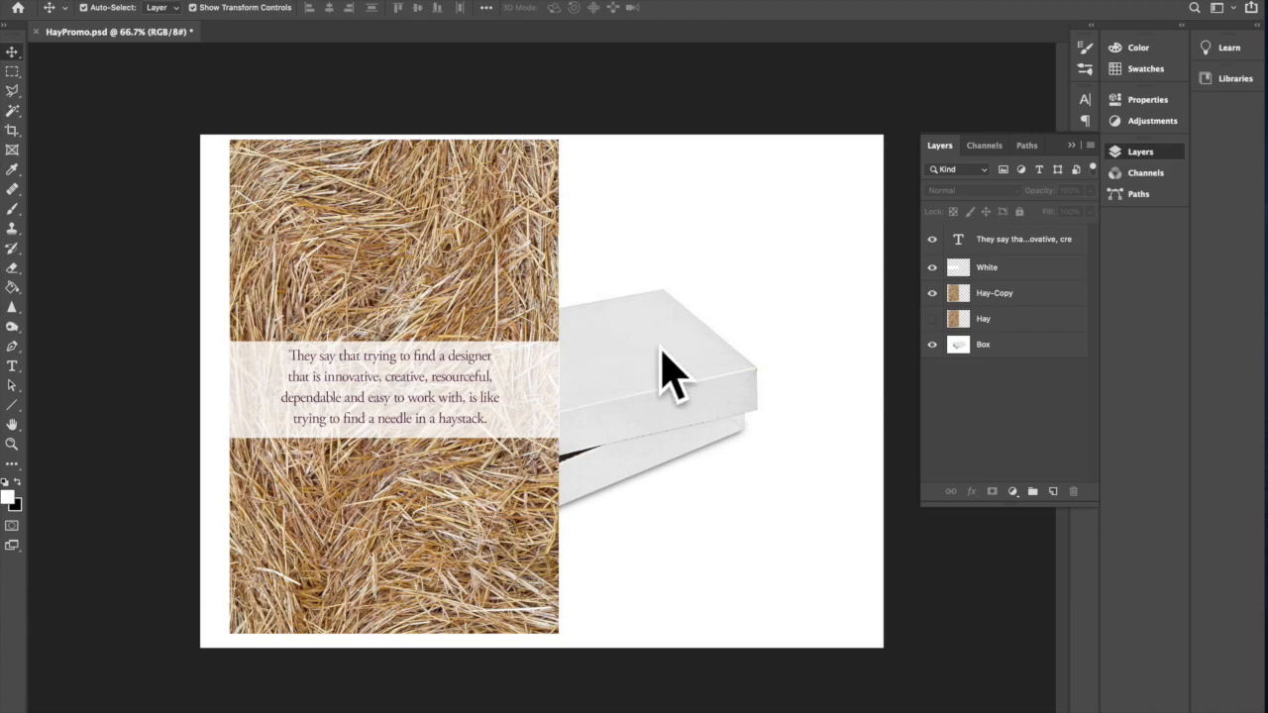
Step: Duplicate the Hay-Copy, White and text layers together within HayPromo.psd
{"action": "left_click", "coordinate": [996, 293]}
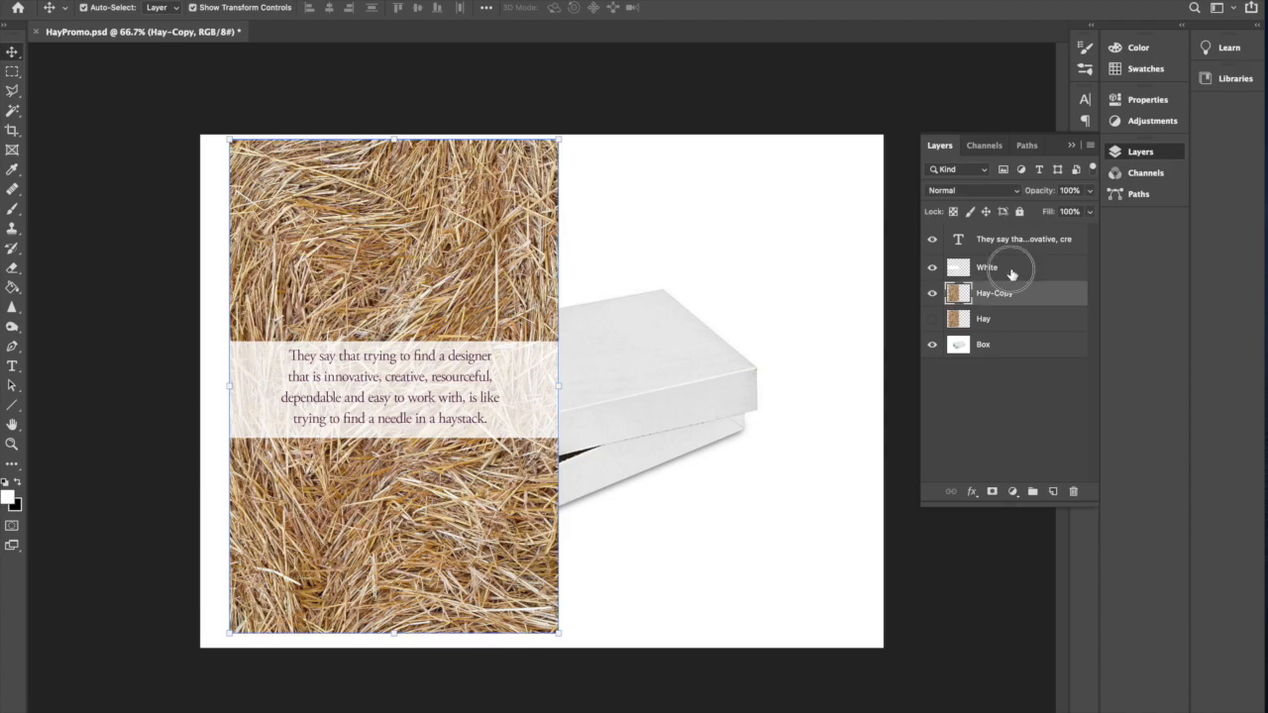
{"action": "left_click", "coordinate": [1011, 274], "text": "shift"}
{"action": "left_click", "coordinate": [1006, 242], "text": "shift"}
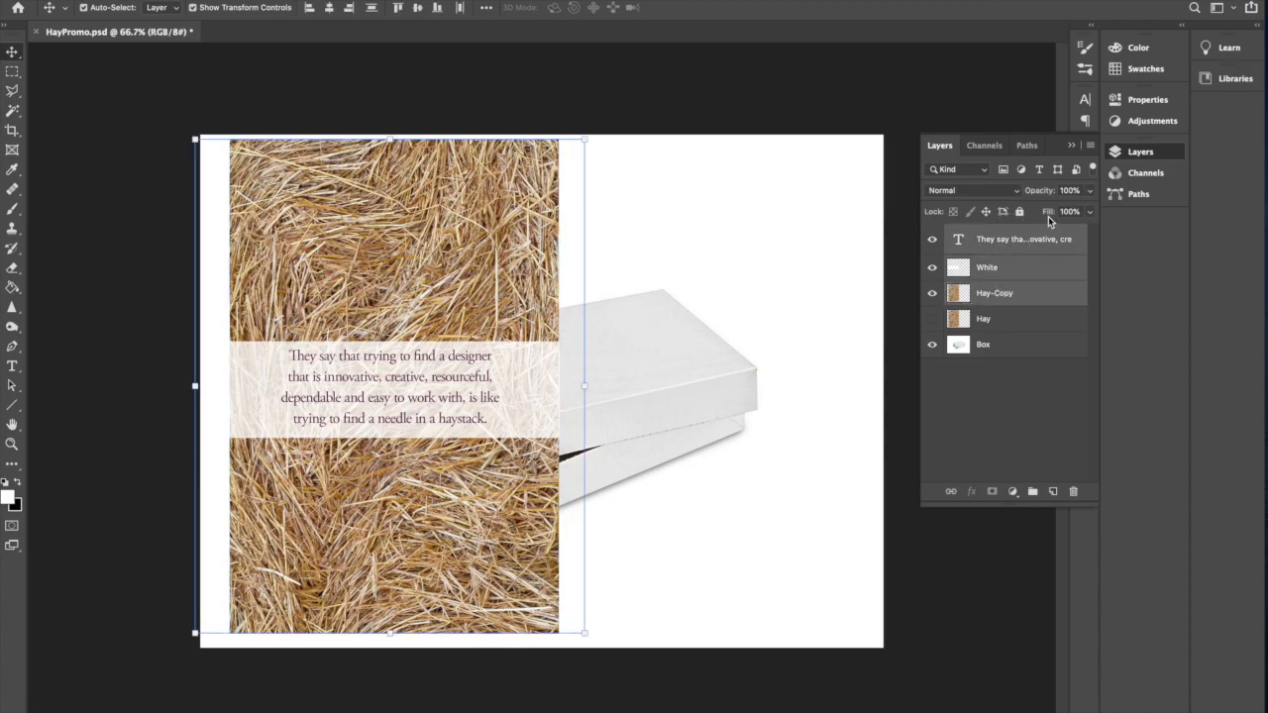
{"action": "left_click", "coordinate": [1092, 148]}
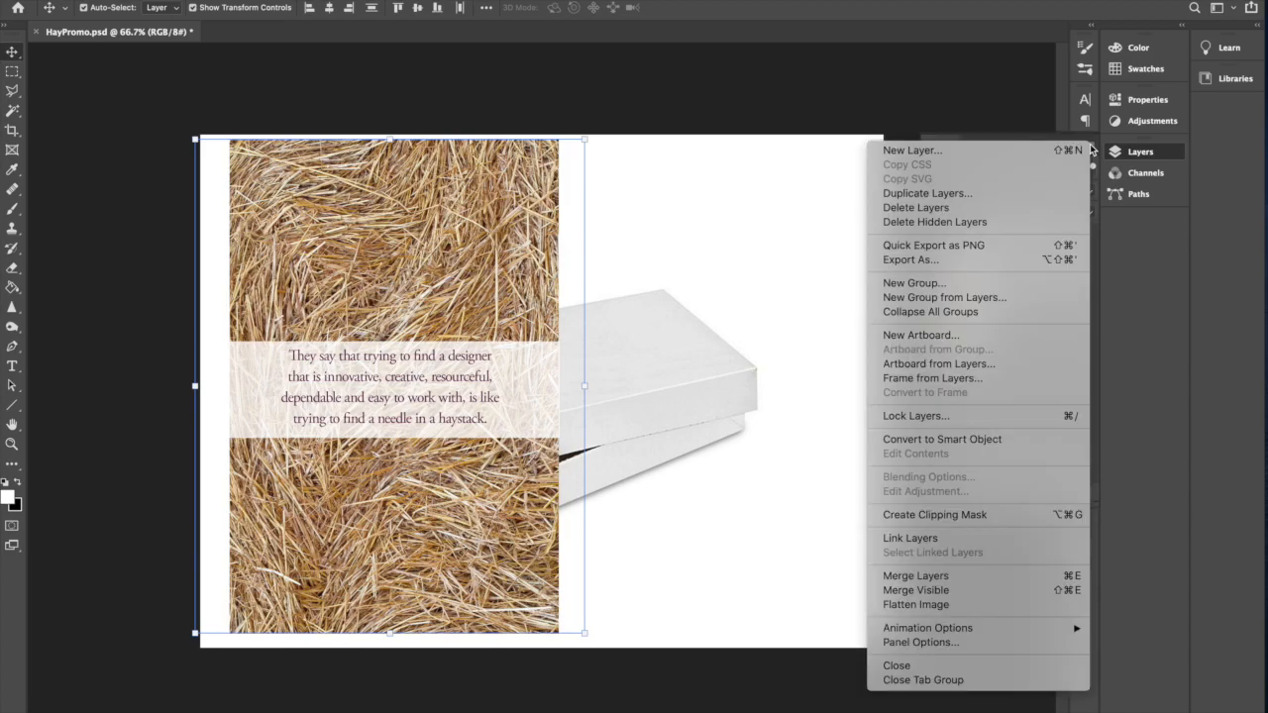
{"action": "left_click", "coordinate": [1031, 195]}
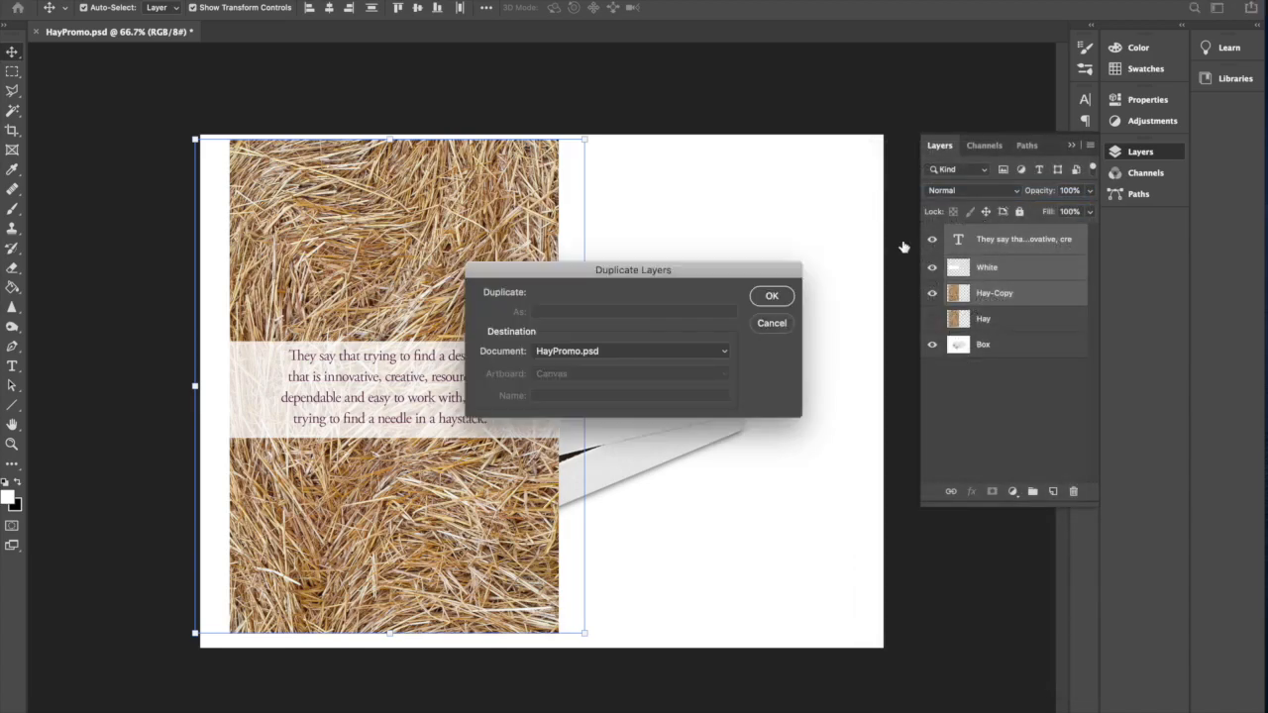
{"action": "left_click", "coordinate": [774, 296]}
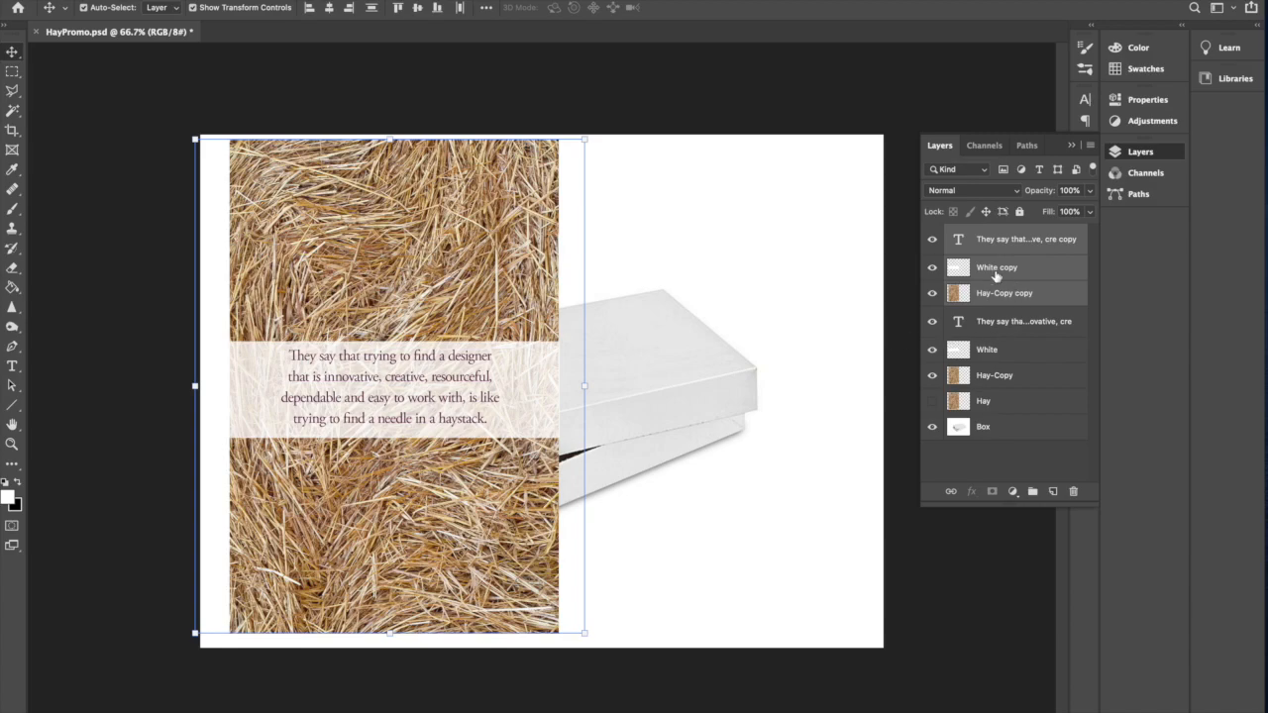
Step: Hide the original text, White and Hay-Copy layers and merge their three duplicates into one layer
{"action": "left_click_drag", "start_coordinate": [931, 324], "coordinate": [946, 377]}
{"action": "left_click", "coordinate": [1091, 146]}
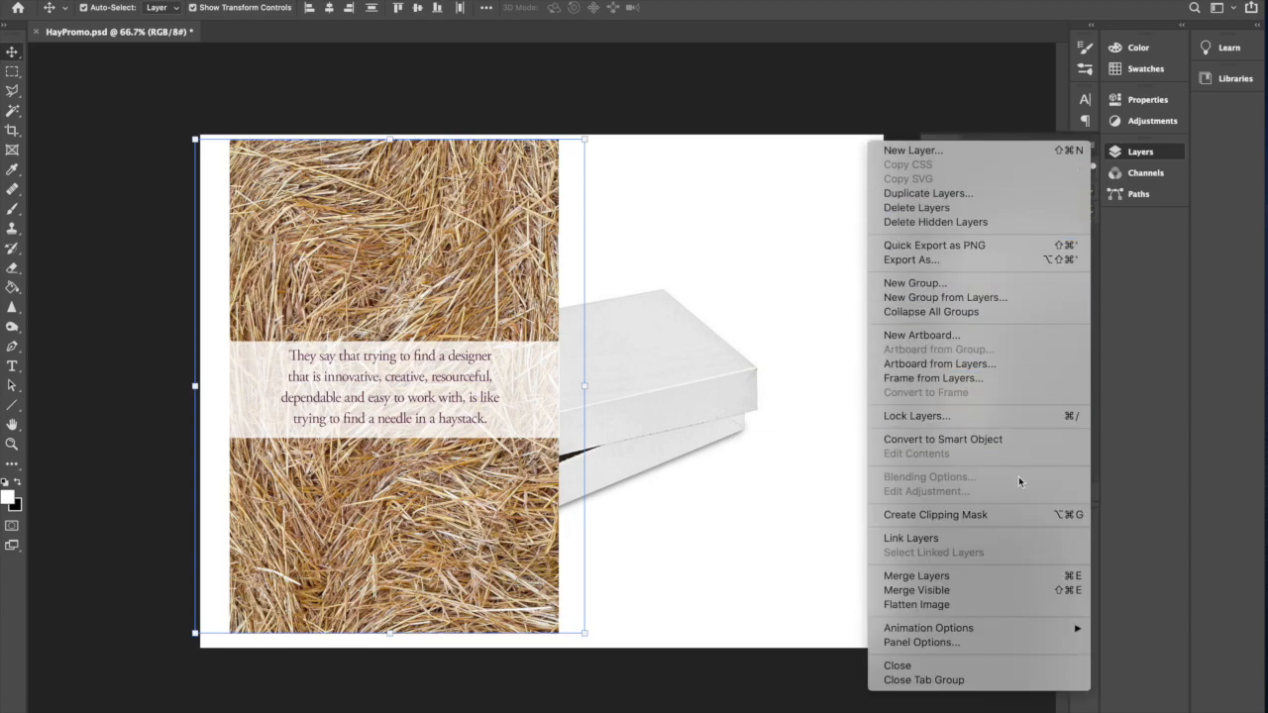
{"action": "left_click", "coordinate": [998, 574]}
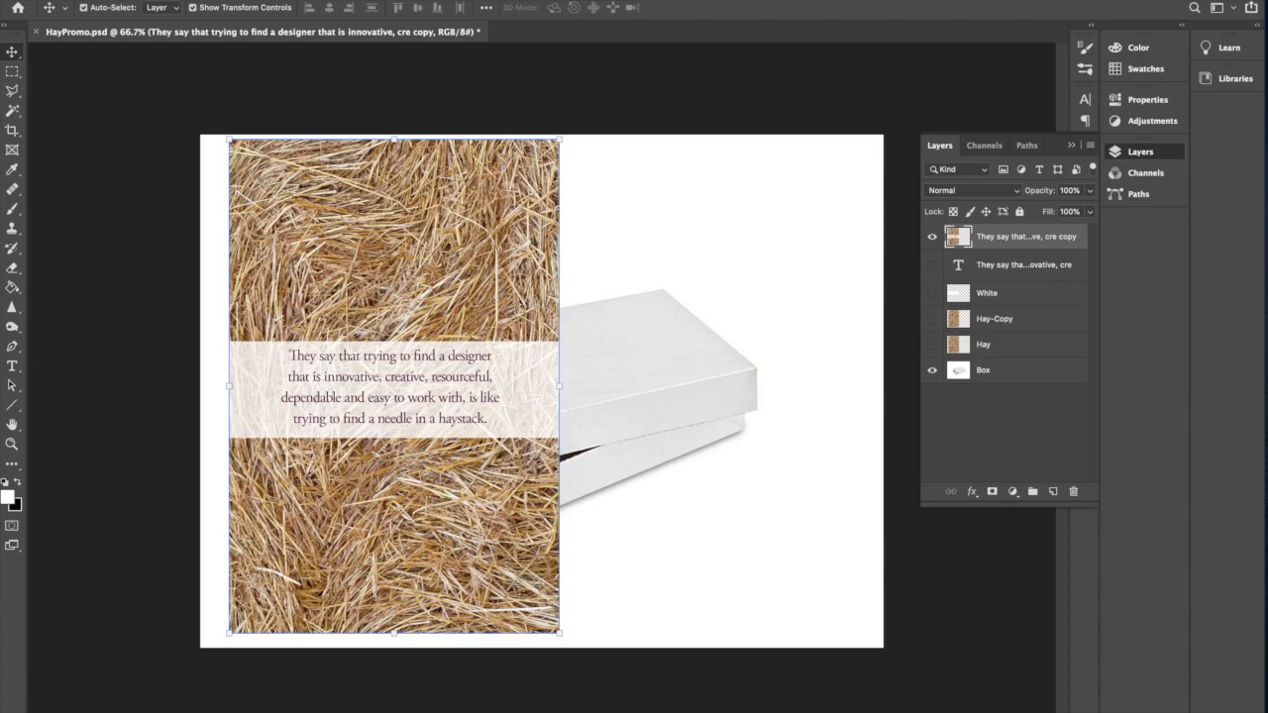
Step: Distort the merged artwork so its four corners match the top face of the box lid
{"action": "left_click", "coordinate": [167, 0]}
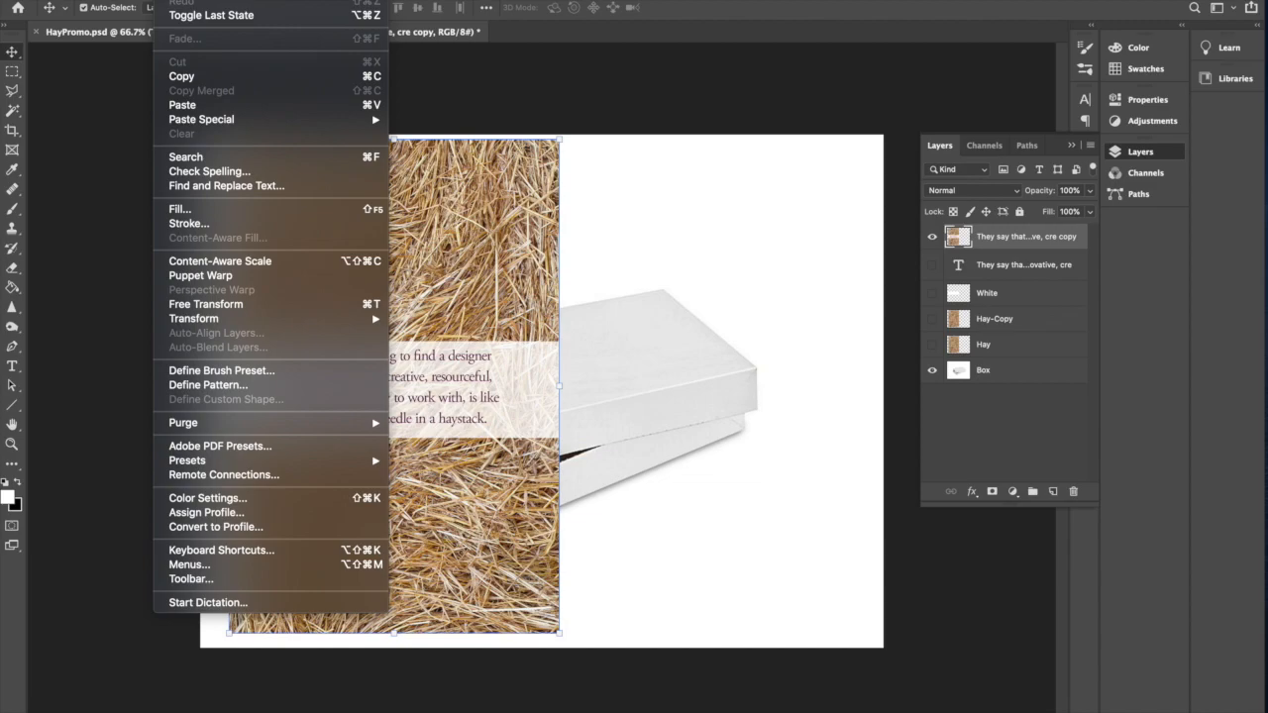
{"action": "mouse_move", "coordinate": [283, 322]}
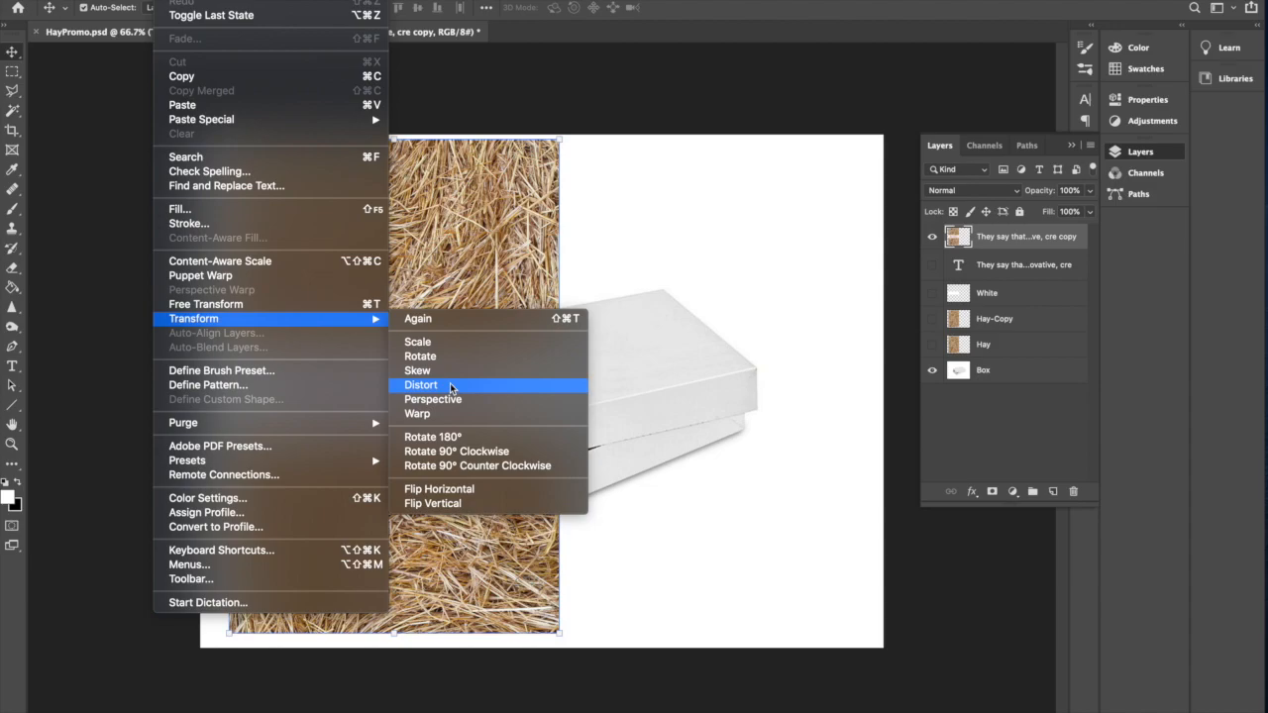
{"action": "left_click", "coordinate": [451, 386]}
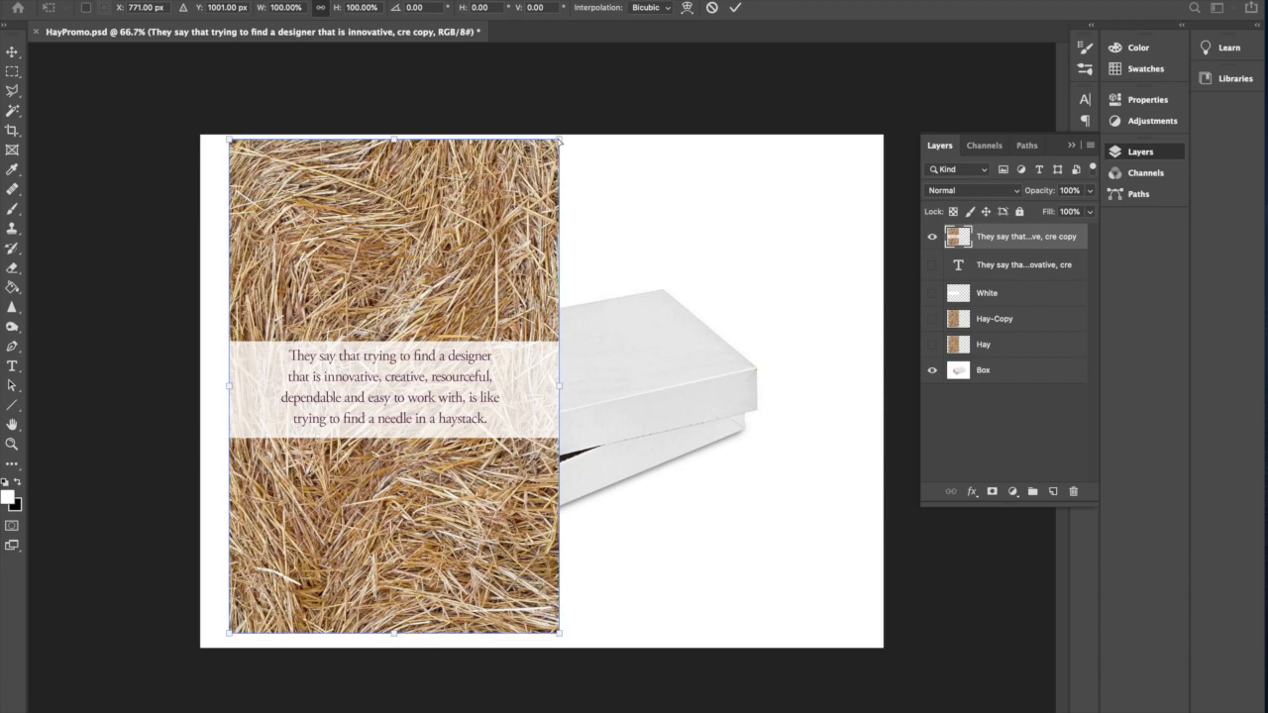
{"action": "left_click_drag", "start_coordinate": [560, 140], "coordinate": [754, 369]}
{"action": "left_click_drag", "start_coordinate": [229, 140], "coordinate": [662, 291]}
{"action": "left_click_drag", "start_coordinate": [229, 635], "coordinate": [387, 337]}
{"action": "left_click_drag", "start_coordinate": [560, 634], "coordinate": [457, 444]}
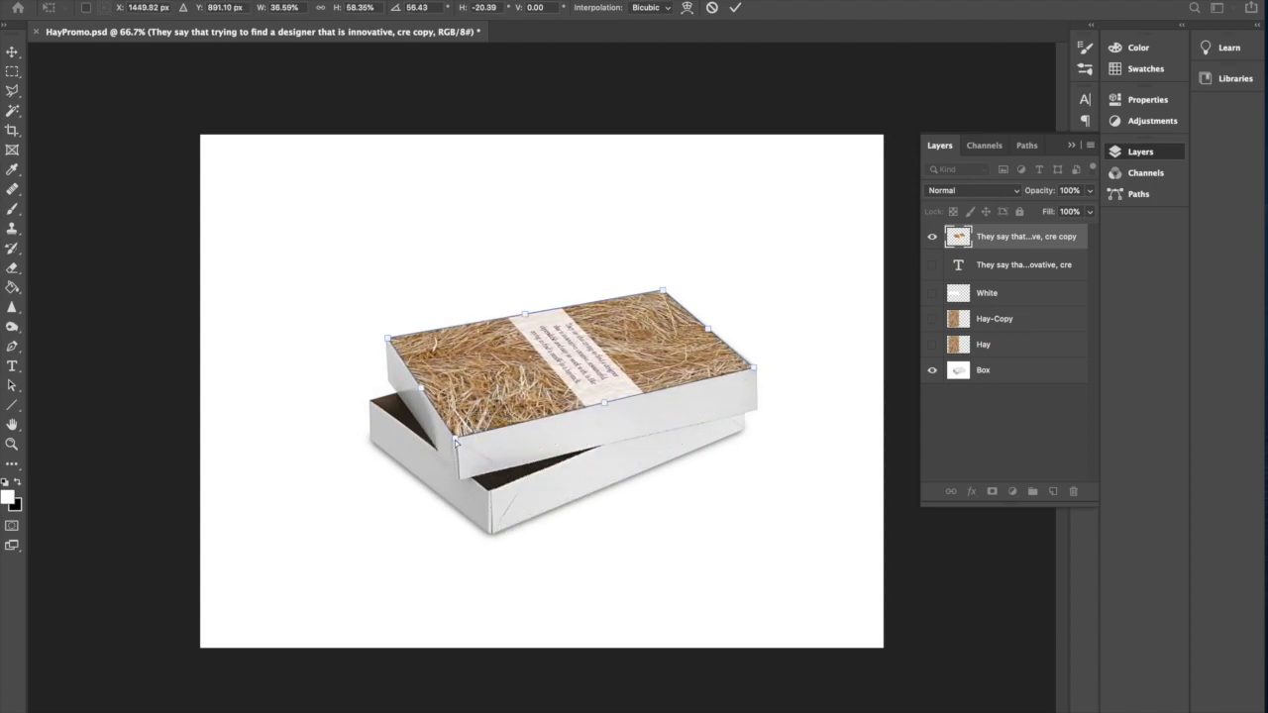
Step: Fine-tune the distorted artwork's corners against the lid's corners up close and apply the transform
{"action": "scroll", "coordinate": [487, 375], "scroll_direction": "up", "scroll_amount": 4}
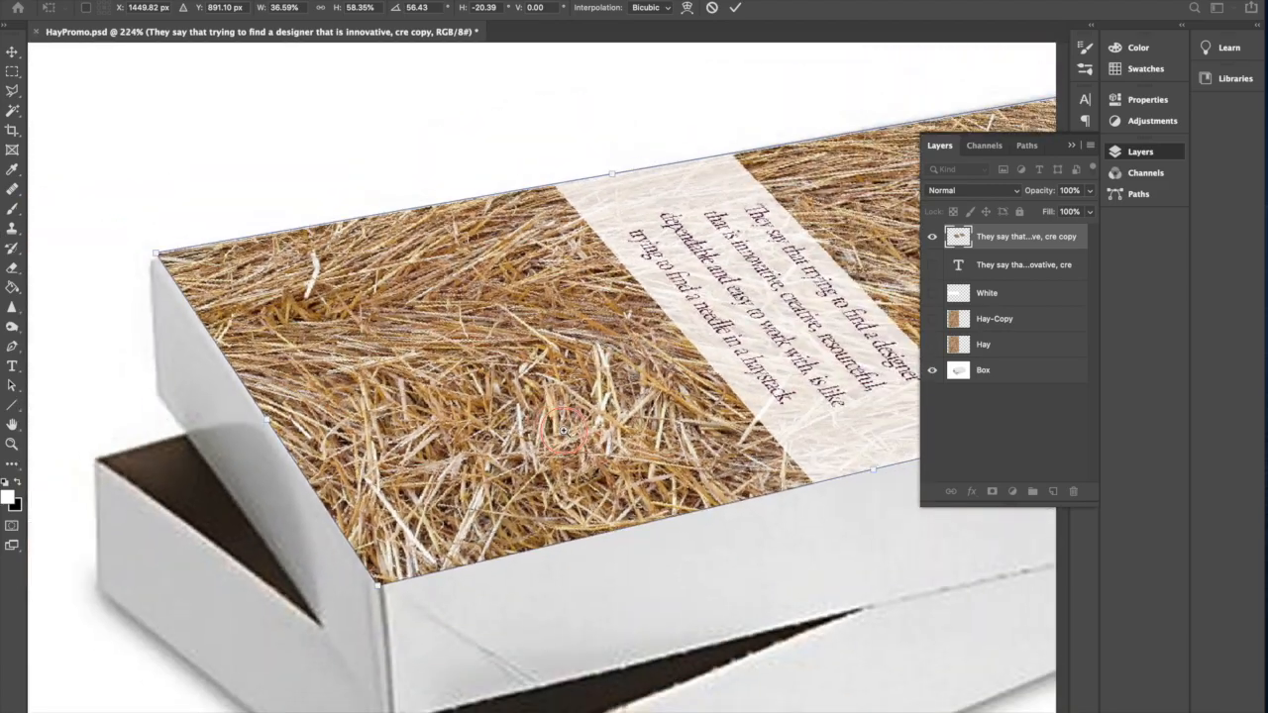
{"action": "left_click_drag", "start_coordinate": [163, 263], "coordinate": [157, 260]}
{"action": "left_click_drag", "start_coordinate": [386, 587], "coordinate": [387, 585]}
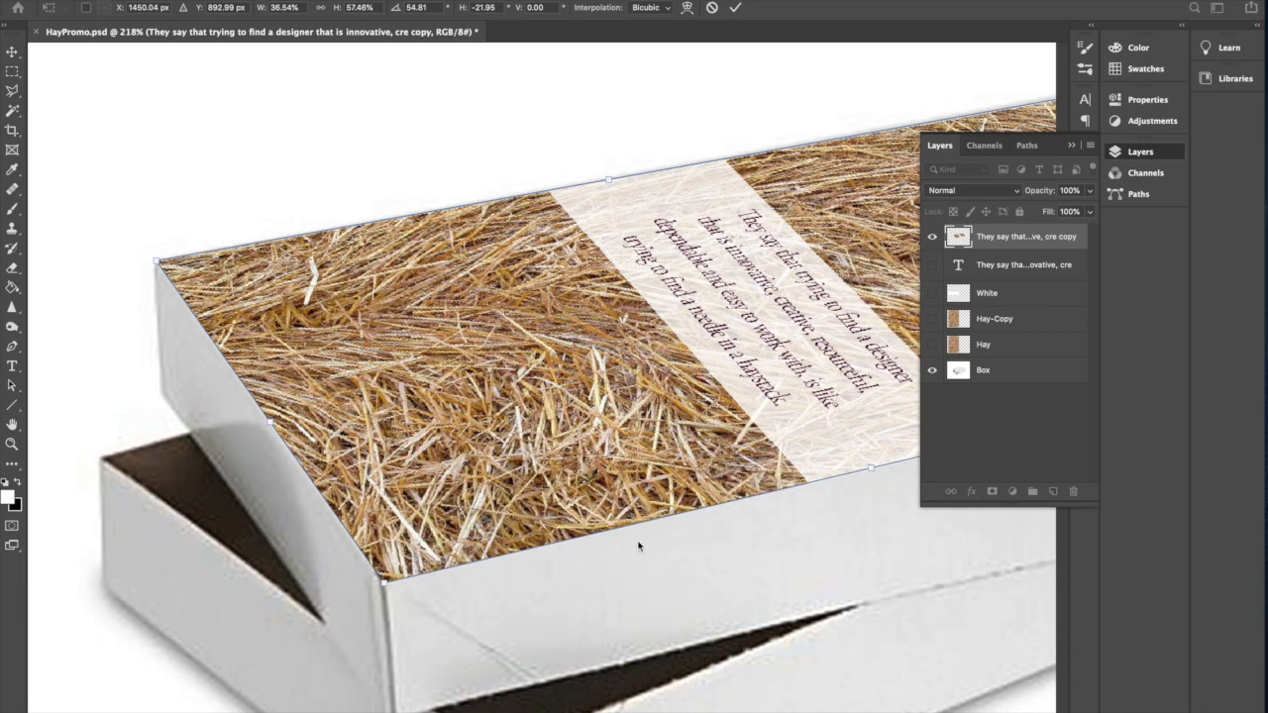
{"action": "scroll", "coordinate": [617, 552], "scroll_direction": "right", "scroll_amount": 12}
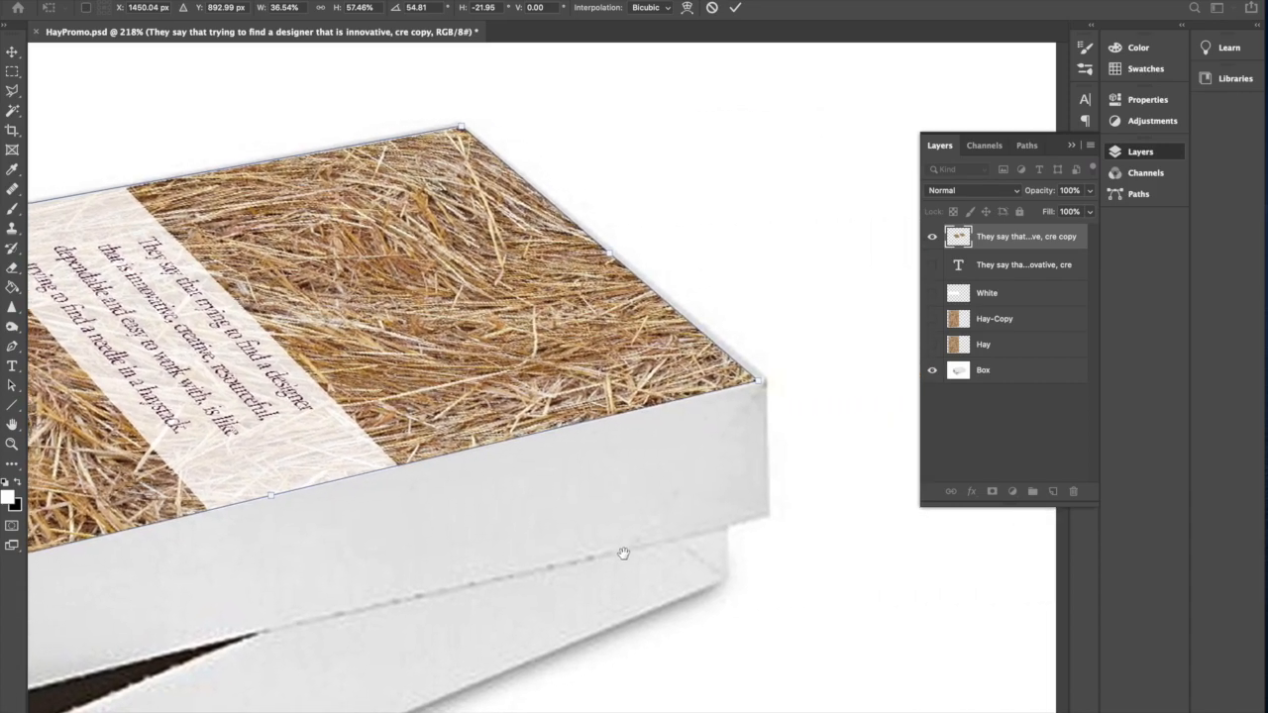
{"action": "mouse_move", "coordinate": [418, 126]}
{"action": "left_mouse_down"}
{"action": "mouse_move", "coordinate": [404, 119]}
{"action": "mouse_move", "coordinate": [417, 126]}
{"action": "left_mouse_up"}
{"action": "left_click_drag", "start_coordinate": [715, 383], "coordinate": [723, 379]}
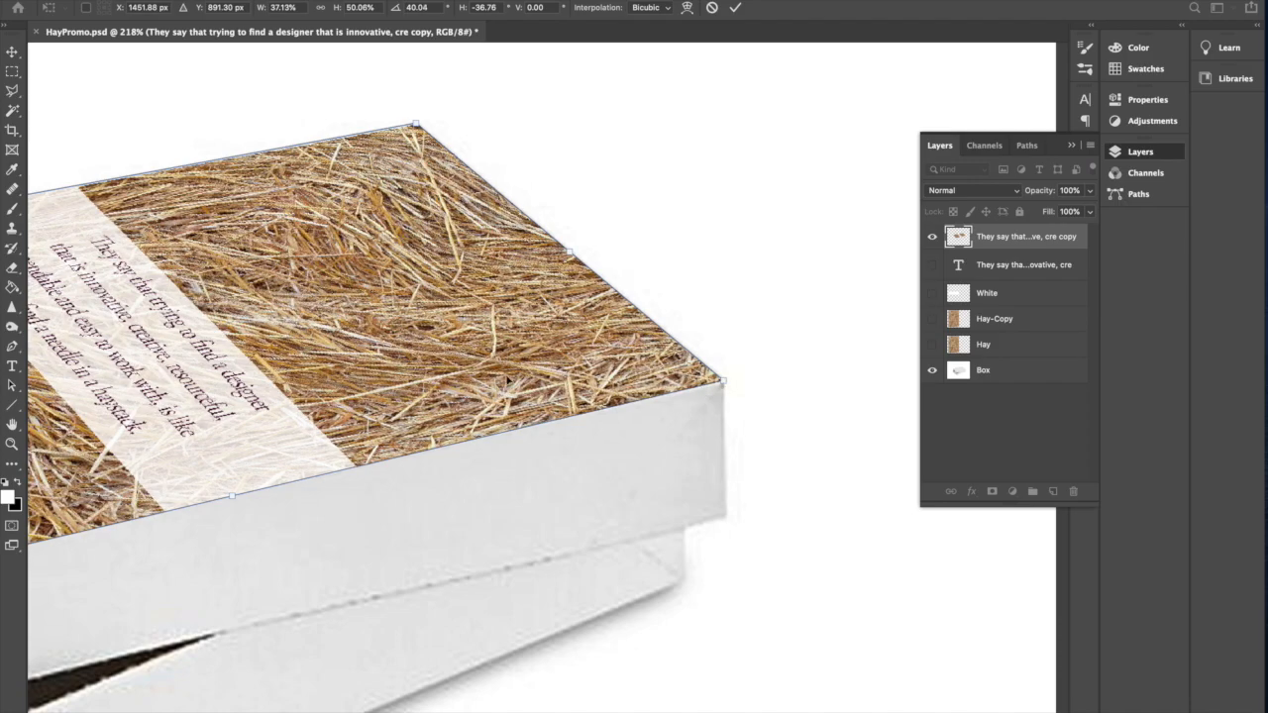
{"action": "scroll", "coordinate": [503, 377], "scroll_direction": "left", "scroll_amount": 10}
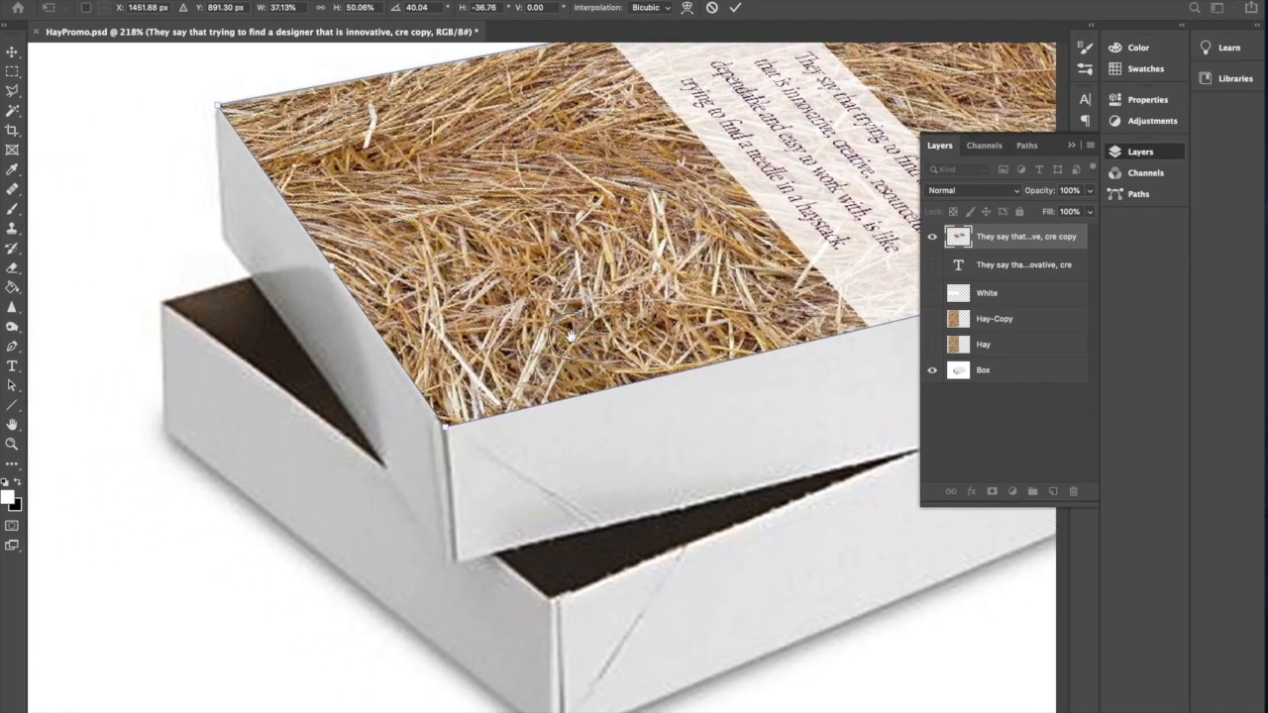
{"action": "left_click_drag", "start_coordinate": [563, 319], "coordinate": [467, 333]}
{"action": "left_click_drag", "start_coordinate": [561, 313], "coordinate": [523, 415]}
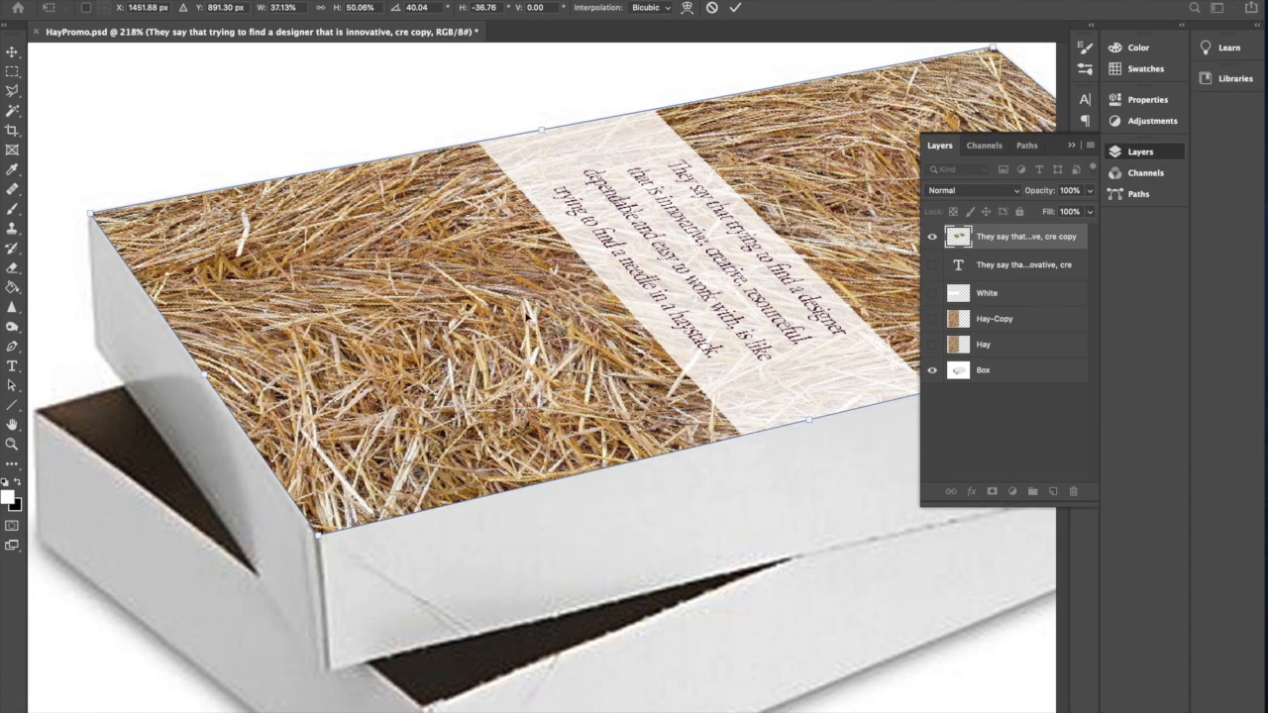
{"action": "key", "text": "Return"}
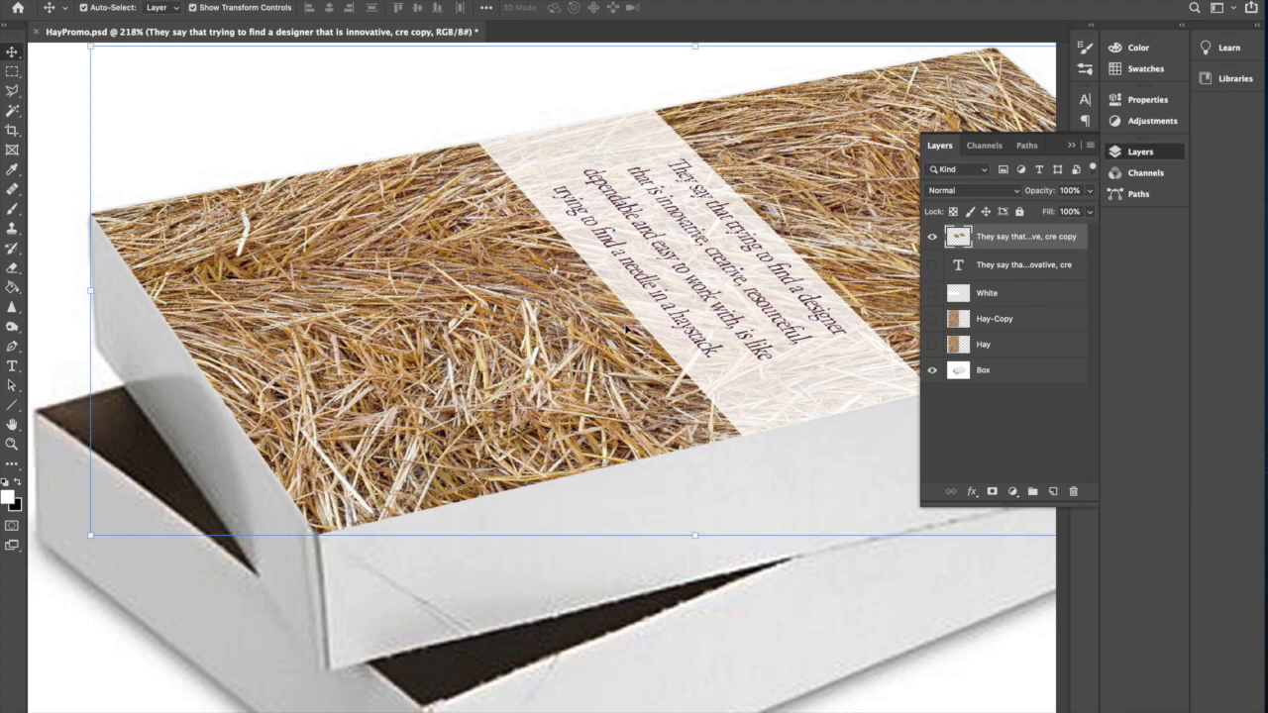
Step: Make the original Hay-Copy layer visible for covering the sides of the box
{"action": "left_click_drag", "start_coordinate": [629, 325], "coordinate": [570, 322]}
{"action": "left_click_drag", "start_coordinate": [702, 311], "coordinate": [568, 324]}
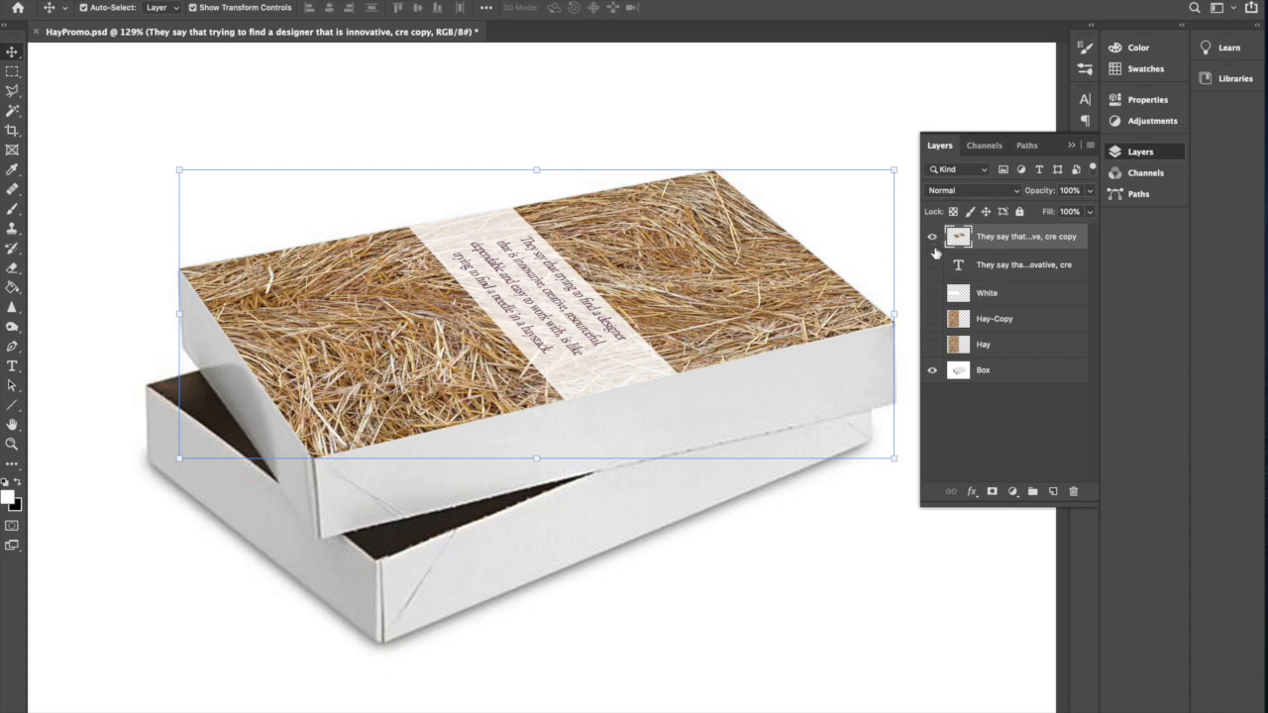
{"action": "left_click", "coordinate": [931, 319]}
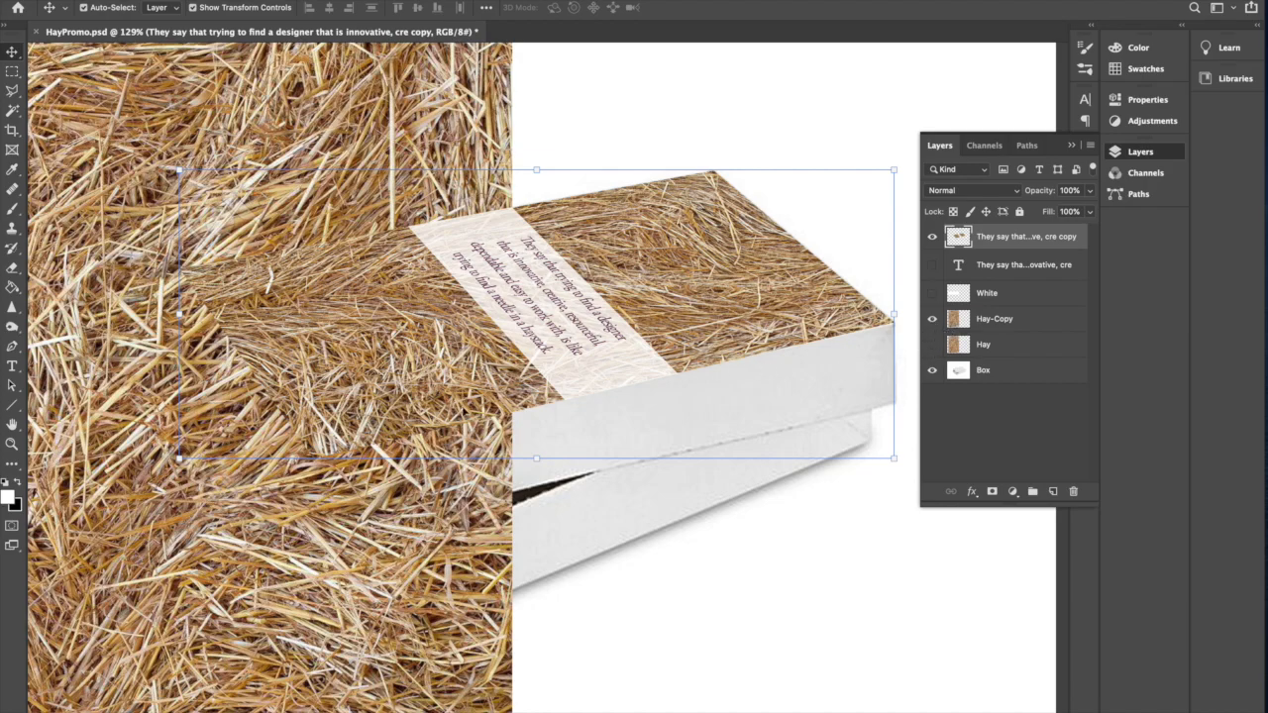
{"action": "left_click", "coordinate": [435, 408], "text": "alt+super"}
{"action": "left_click", "coordinate": [432, 405], "text": "alt+super"}
{"action": "left_click", "coordinate": [432, 403], "text": "alt+super"}
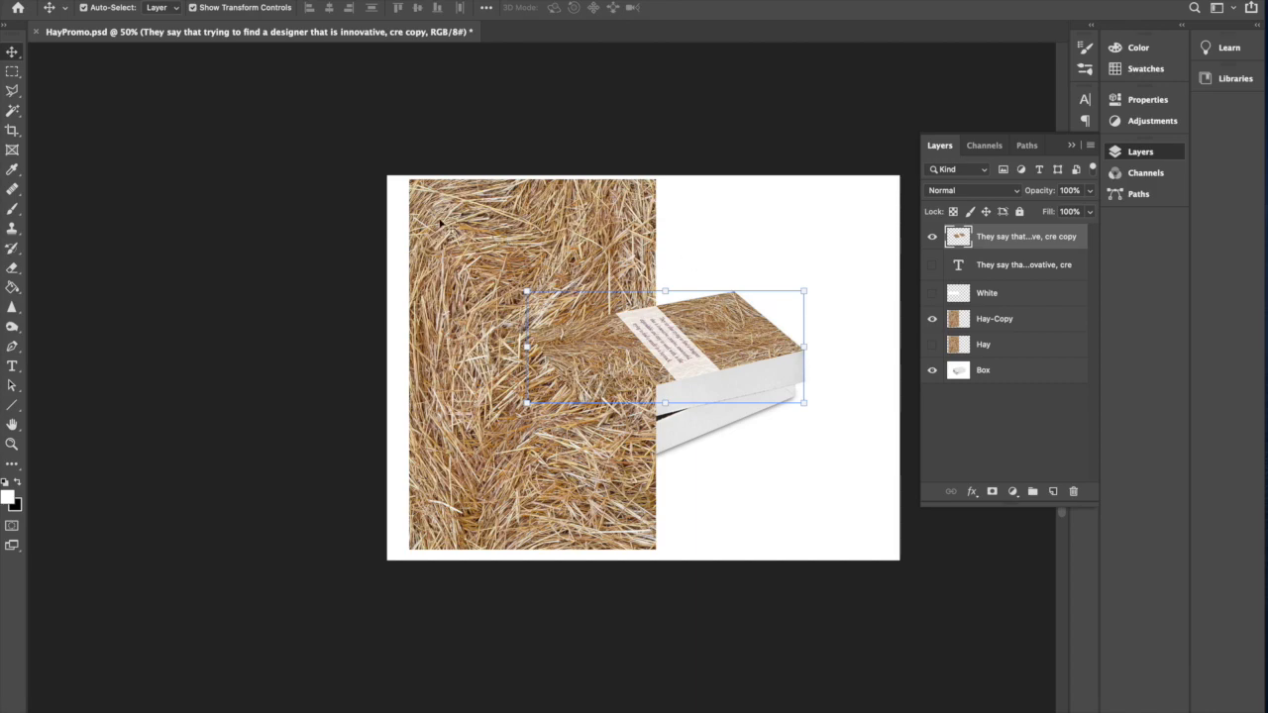
Step: Undo a first transform attempt on the Hay-Copy layer and rotate the layer clockwise by about 71°
{"action": "left_click", "coordinate": [630, 198]}
{"action": "left_click_drag", "start_coordinate": [655, 179], "coordinate": [558, 247]}
{"action": "key", "text": "ctrl+z"}
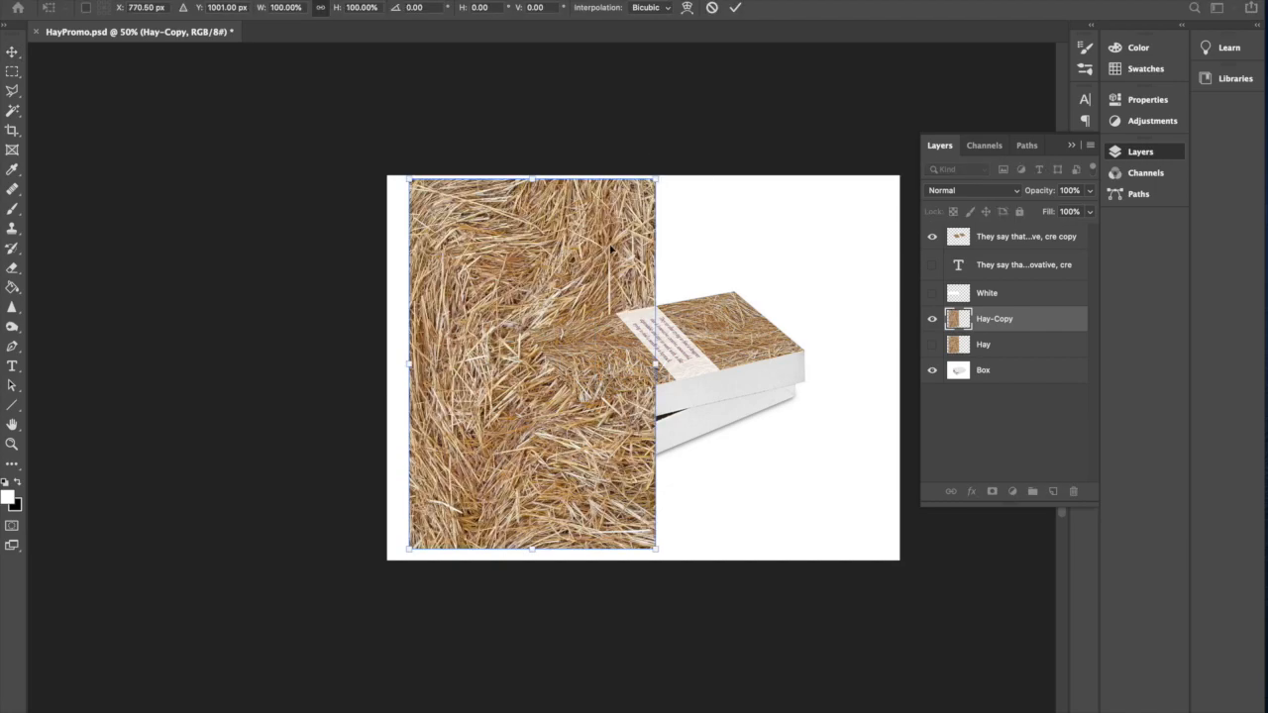
{"action": "left_click_drag", "start_coordinate": [656, 179], "coordinate": [628, 464]}
{"action": "key", "text": "Return"}
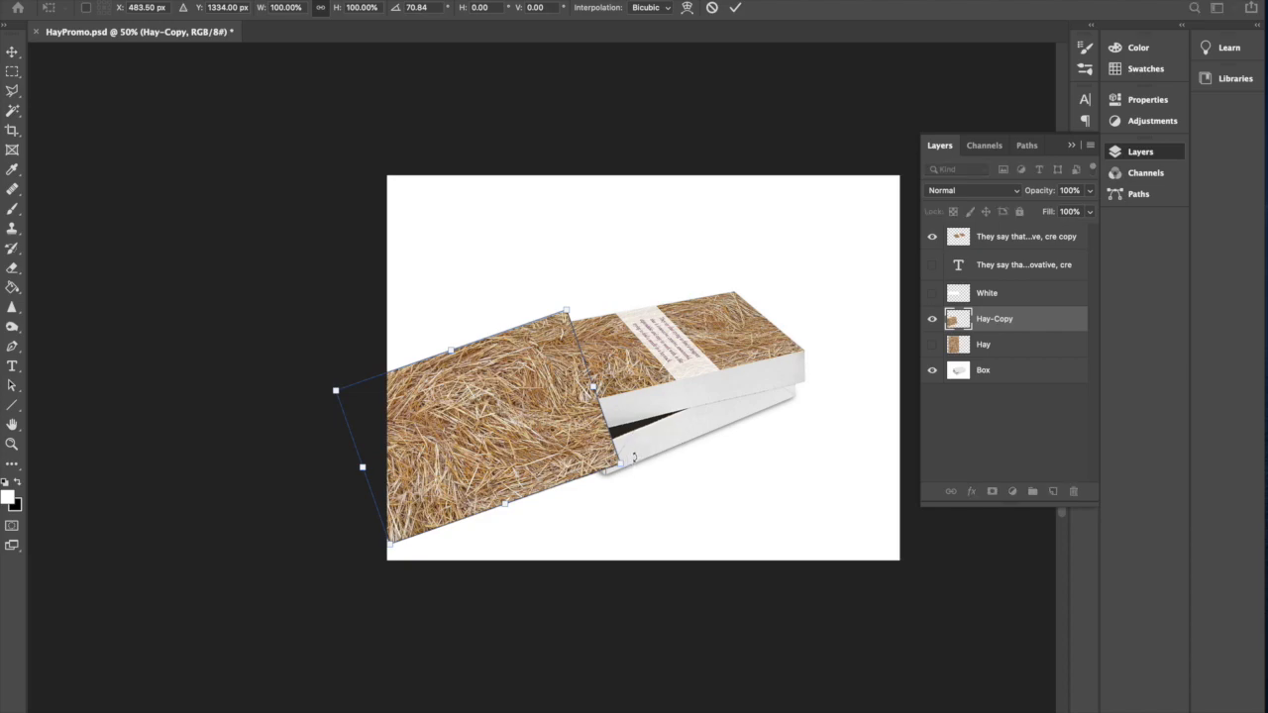
Step: Try moving the rotated hay layer across toward the box, undoing the moves and toggling the last state
{"action": "left_click_drag", "start_coordinate": [488, 424], "coordinate": [603, 408]}
{"action": "key", "text": "super+z"}
{"action": "left_click_drag", "start_coordinate": [520, 409], "coordinate": [632, 408]}
{"action": "left_click", "coordinate": [164, 16]}
{"action": "left_click", "coordinate": [167, 0]}
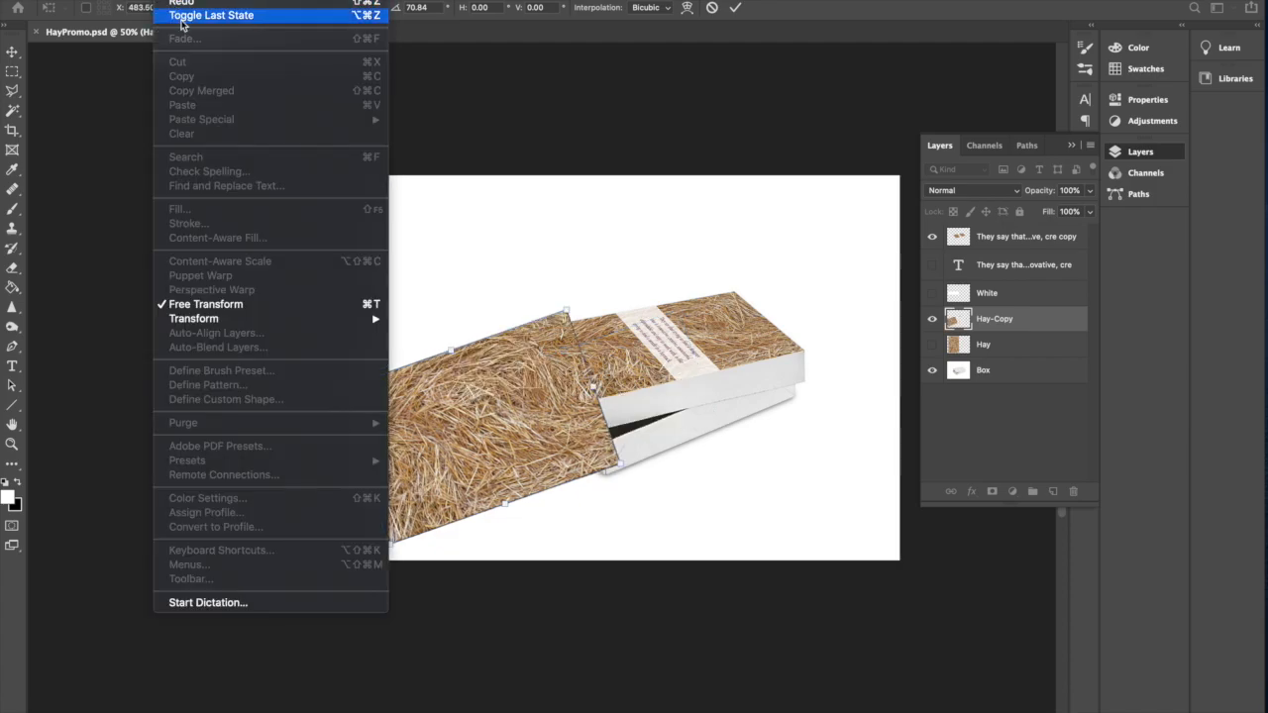
{"action": "left_click", "coordinate": [183, 18]}
Step: Rotate the Hay-Copy layer further to about 85° and place it over the box's near corner
{"action": "left_click_drag", "start_coordinate": [659, 424], "coordinate": [759, 428]}
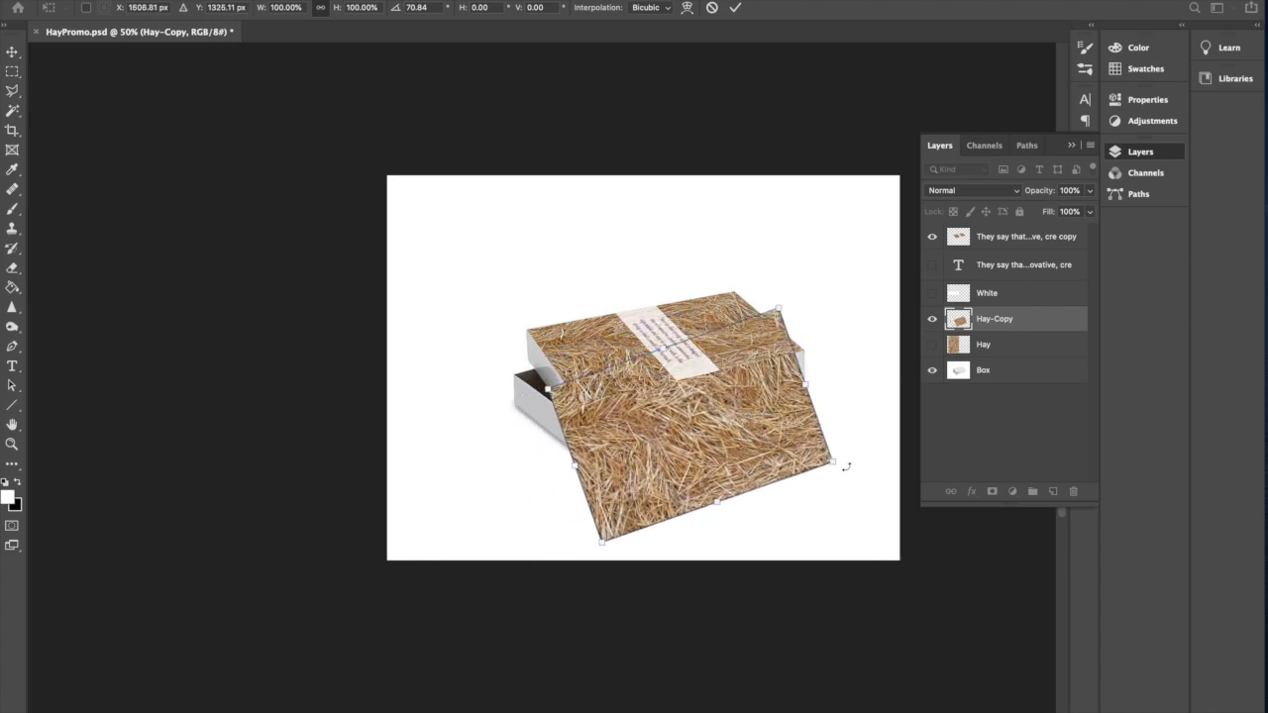
{"action": "left_click_drag", "start_coordinate": [846, 465], "coordinate": [822, 499]}
{"action": "left_click_drag", "start_coordinate": [734, 461], "coordinate": [605, 423]}
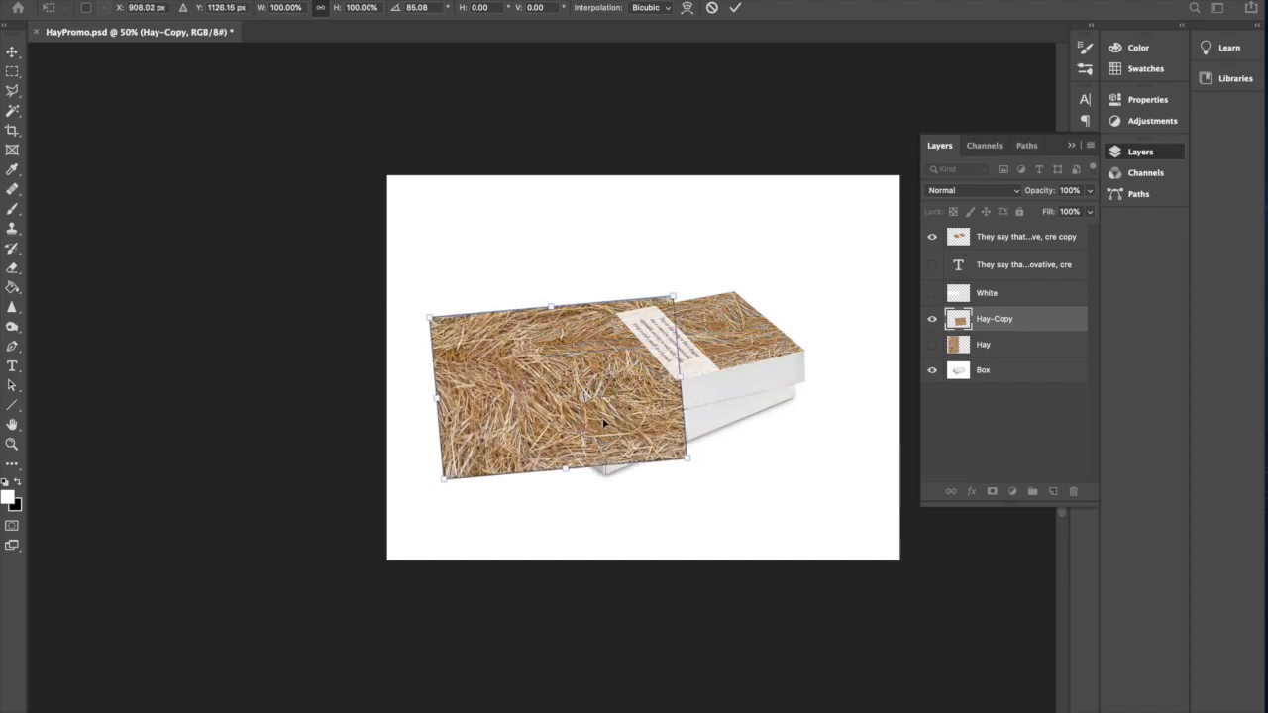
Step: Display the document's editing history and apply the pending transform of the Hay-Copy layer
{"action": "left_click", "coordinate": [480, 1]}
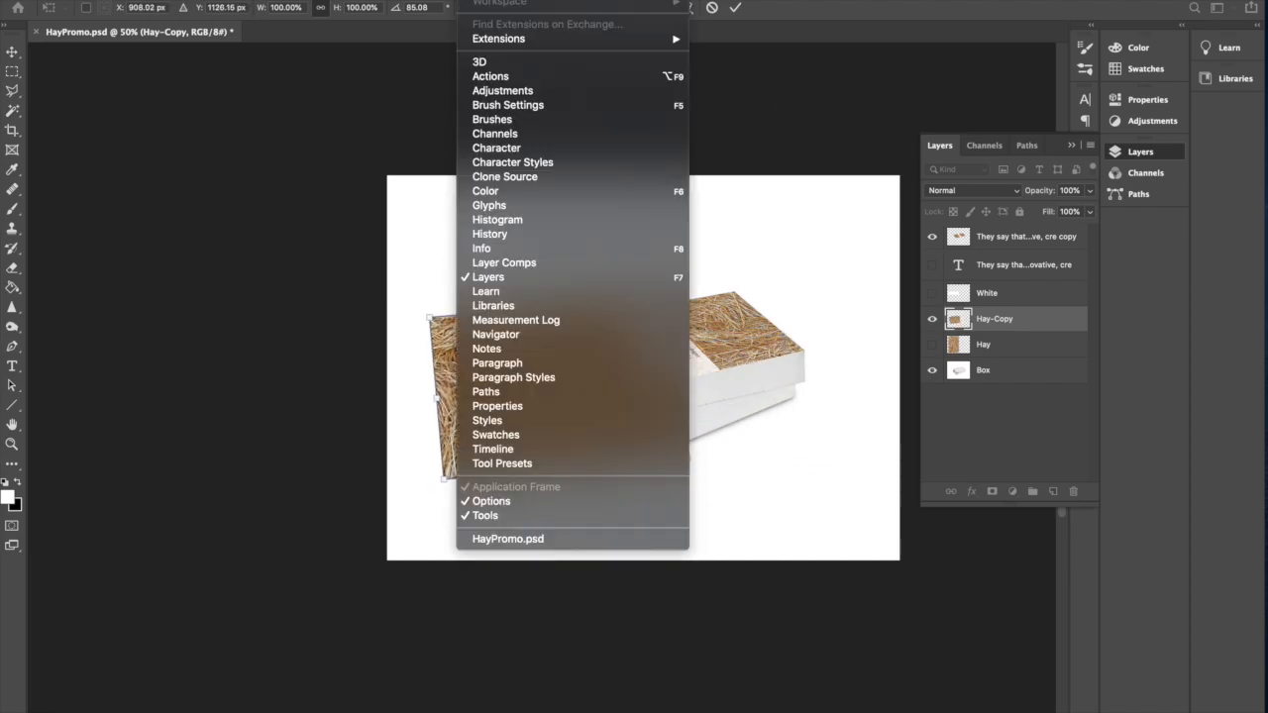
{"action": "left_click", "coordinate": [511, 235]}
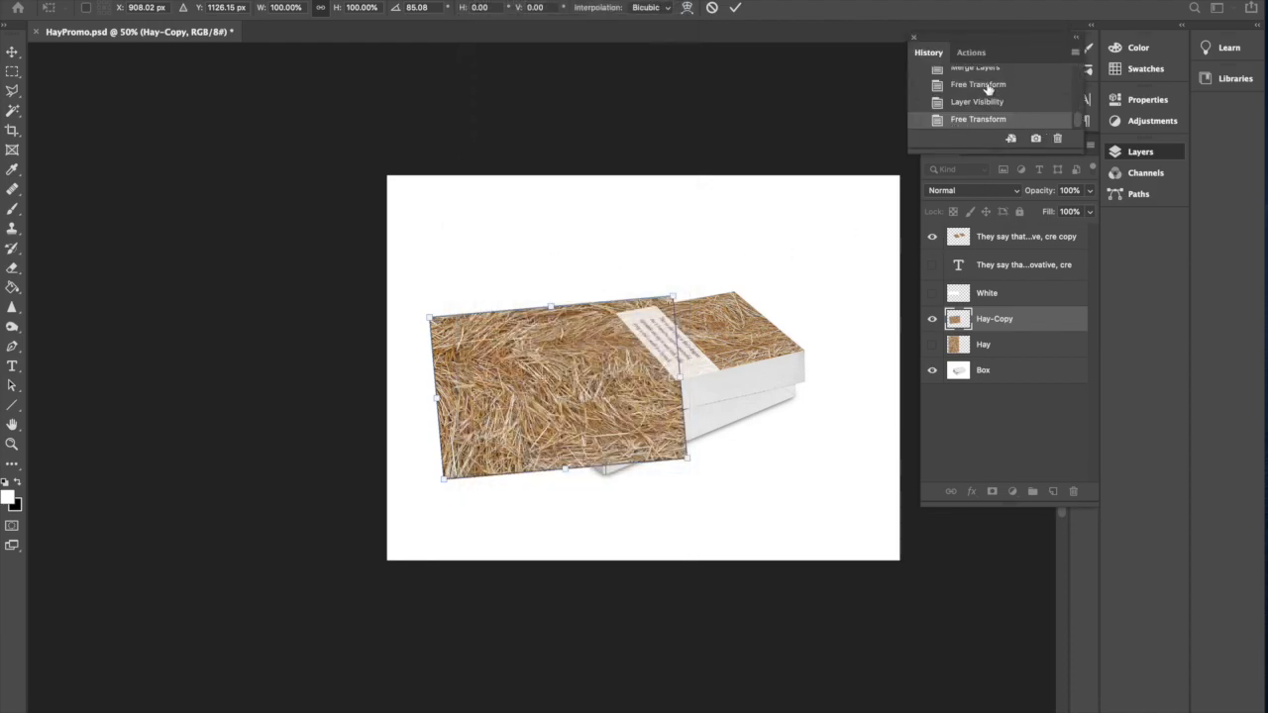
{"action": "key", "text": "Return"}
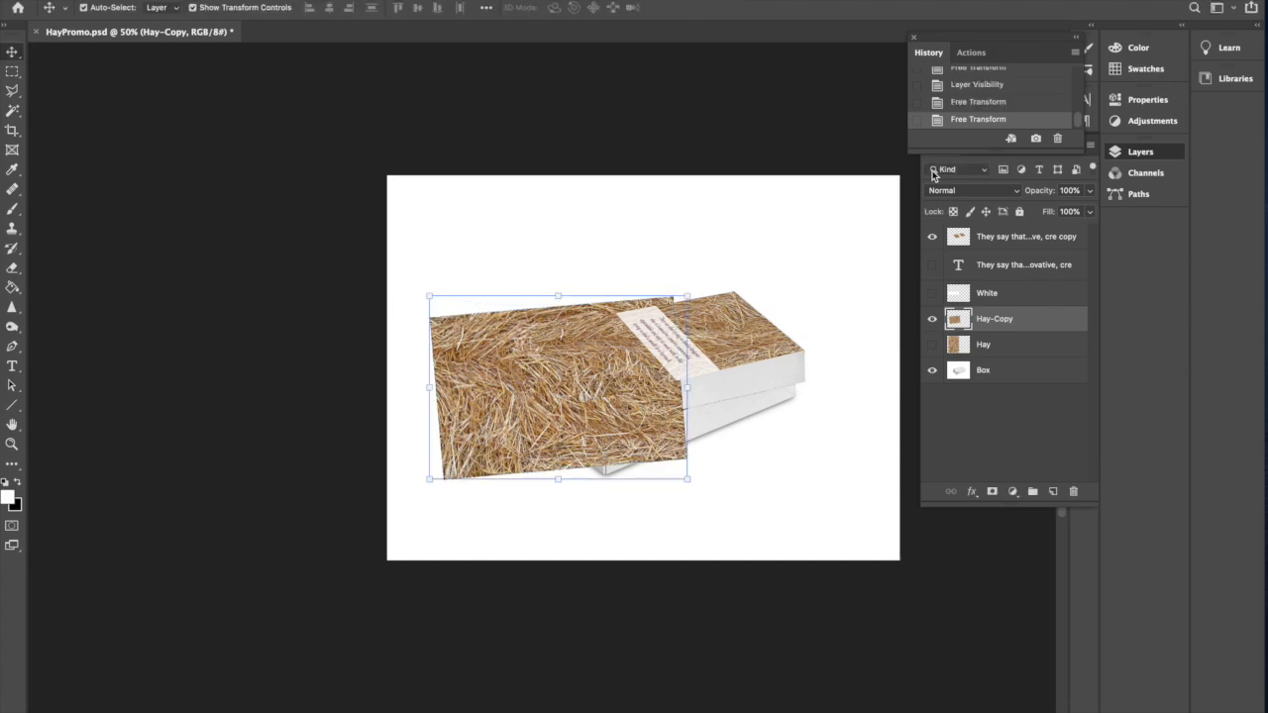
Step: Return to the history state where Hay-Copy is scaled down but unrotated, and rotate that layer 90° clockwise above the box
{"action": "left_click", "coordinate": [963, 85]}
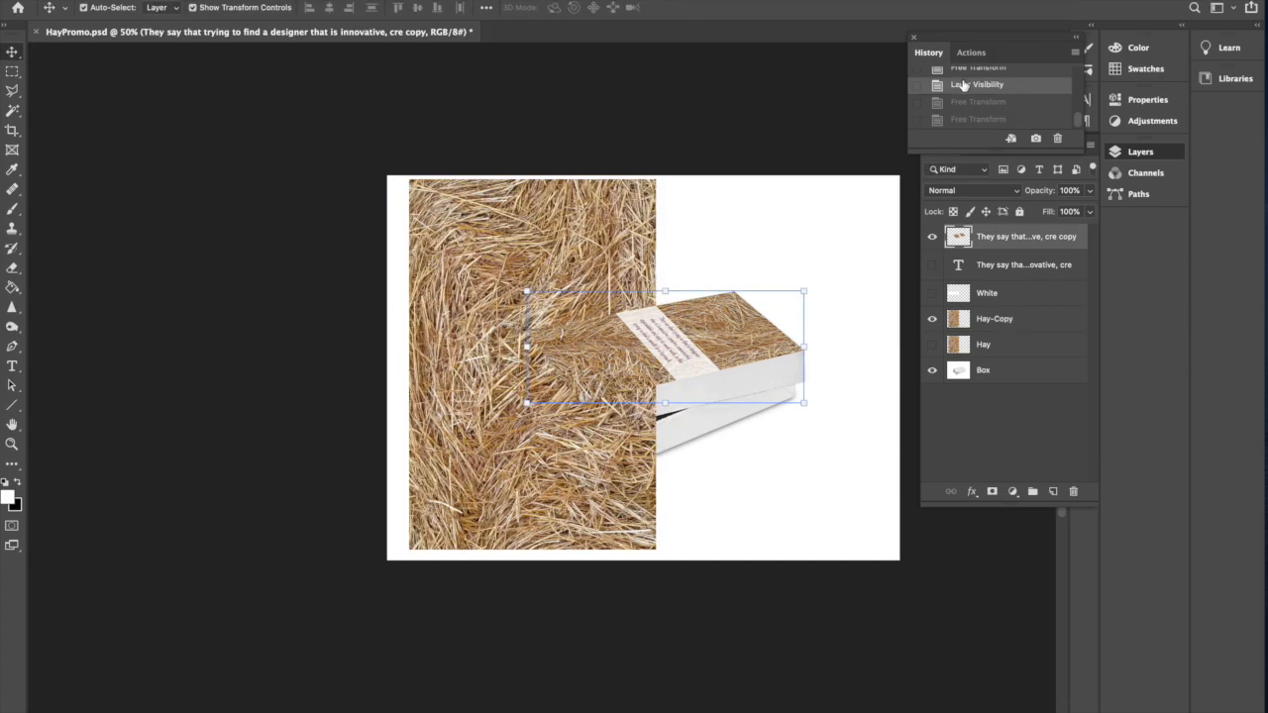
{"action": "left_click", "coordinate": [979, 102]}
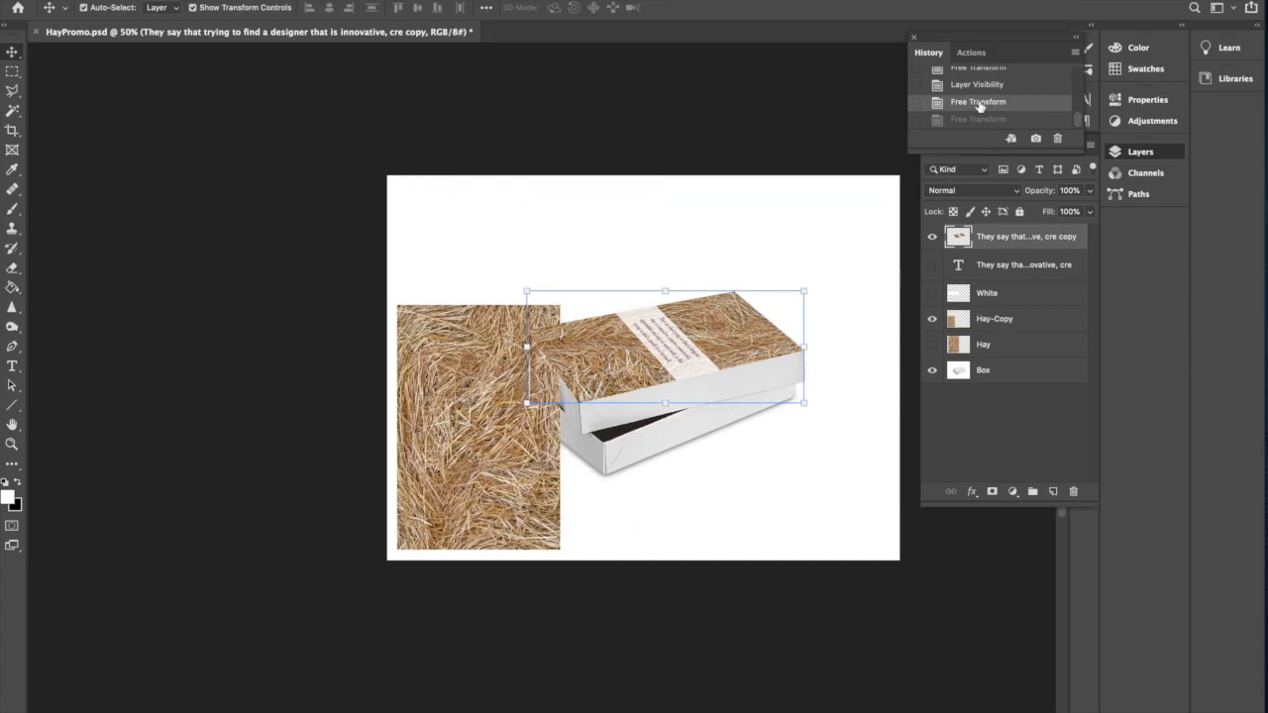
{"action": "left_click", "coordinate": [459, 353]}
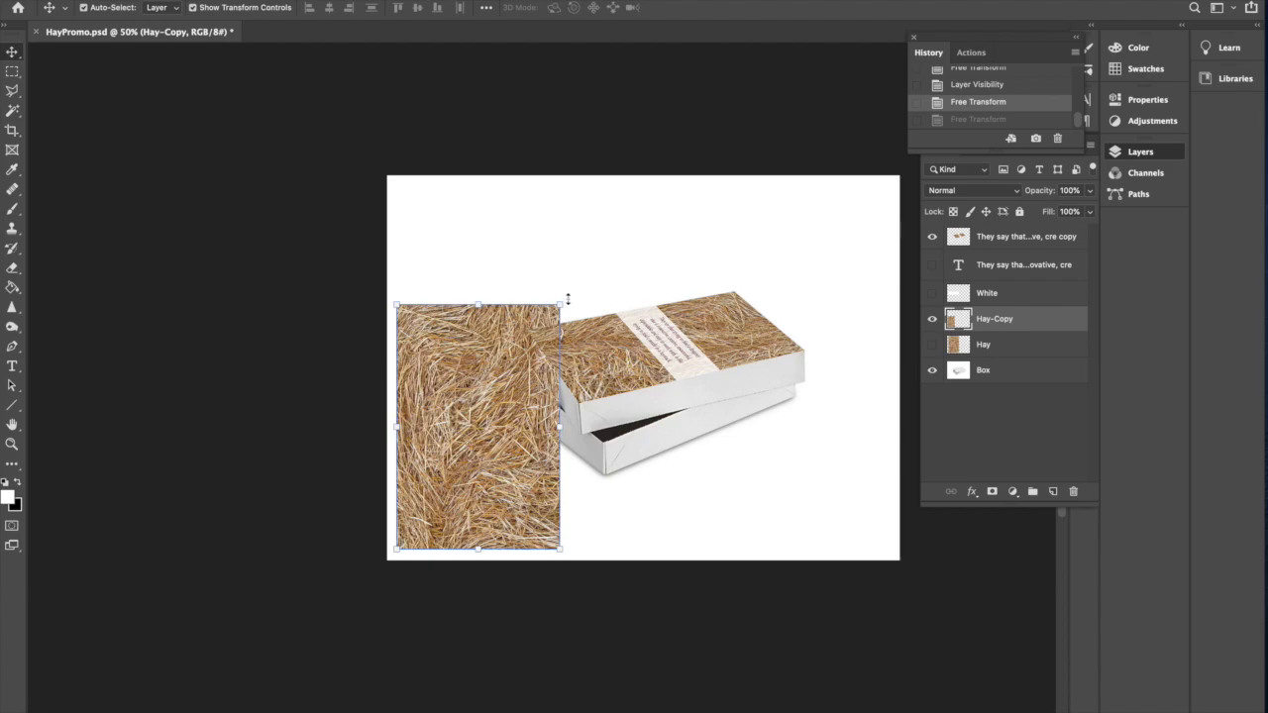
{"action": "left_click_drag", "start_coordinate": [567, 300], "coordinate": [630, 540]}
{"action": "left_click_drag", "start_coordinate": [464, 451], "coordinate": [530, 224]}
Step: Cut a full-width strip along the lower edge of the Hay-Copy layer and paste it as a new layer
{"action": "left_click", "coordinate": [12, 71]}
{"action": "left_click_drag", "start_coordinate": [414, 246], "coordinate": [685, 292]}
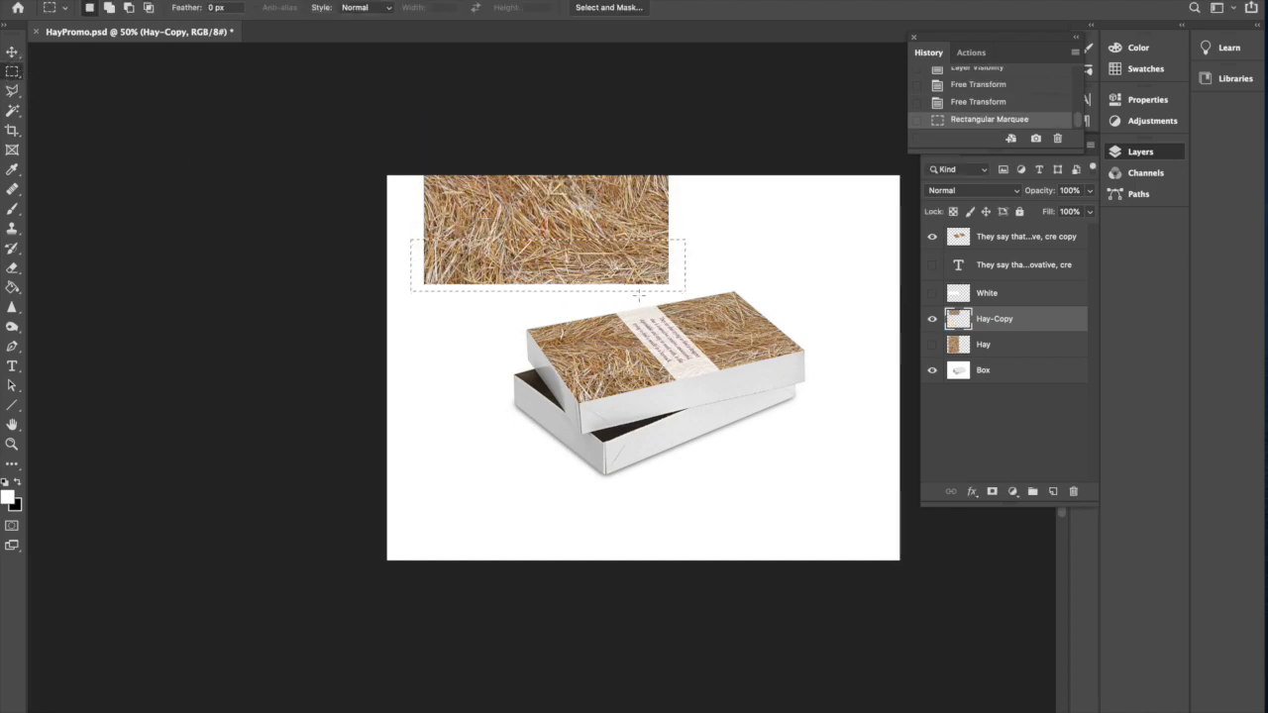
{"action": "key", "text": "super+x"}
{"action": "key", "text": "super+v"}
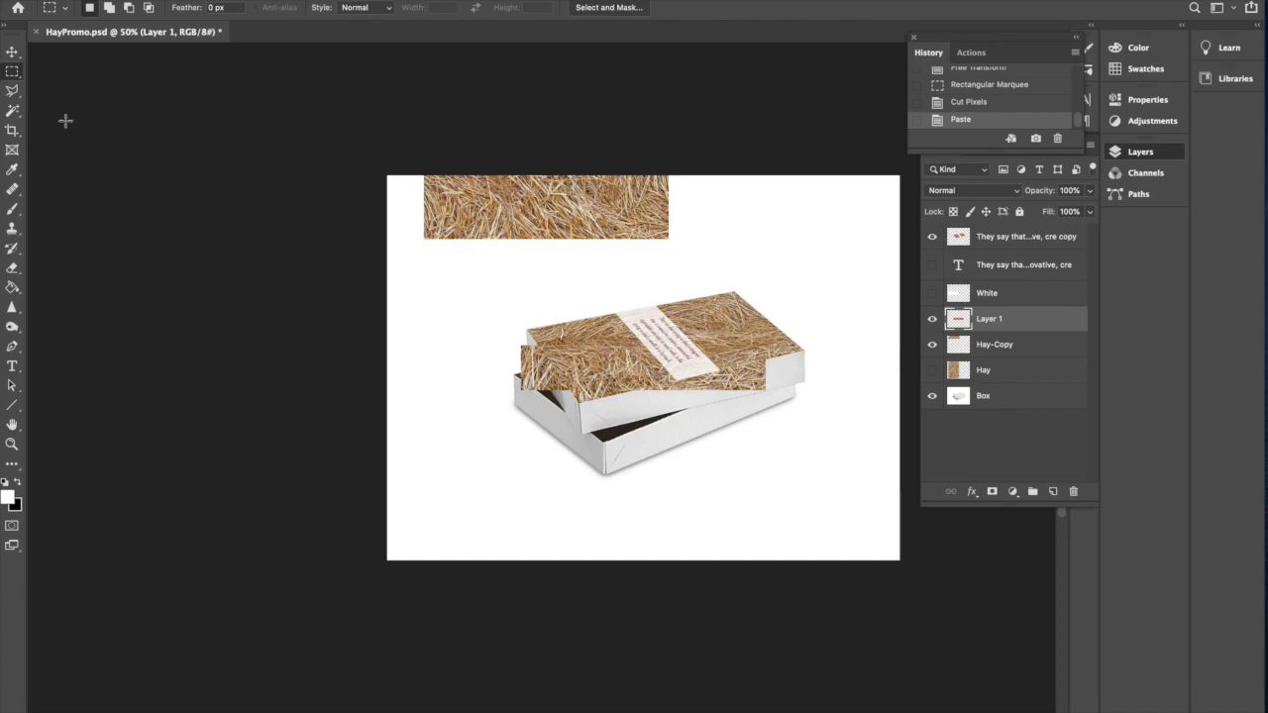
Step: Distort the pasted hay strip on Layer 1 so its four corners roughly cover the long front side of the lid
{"action": "left_click", "coordinate": [14, 57]}
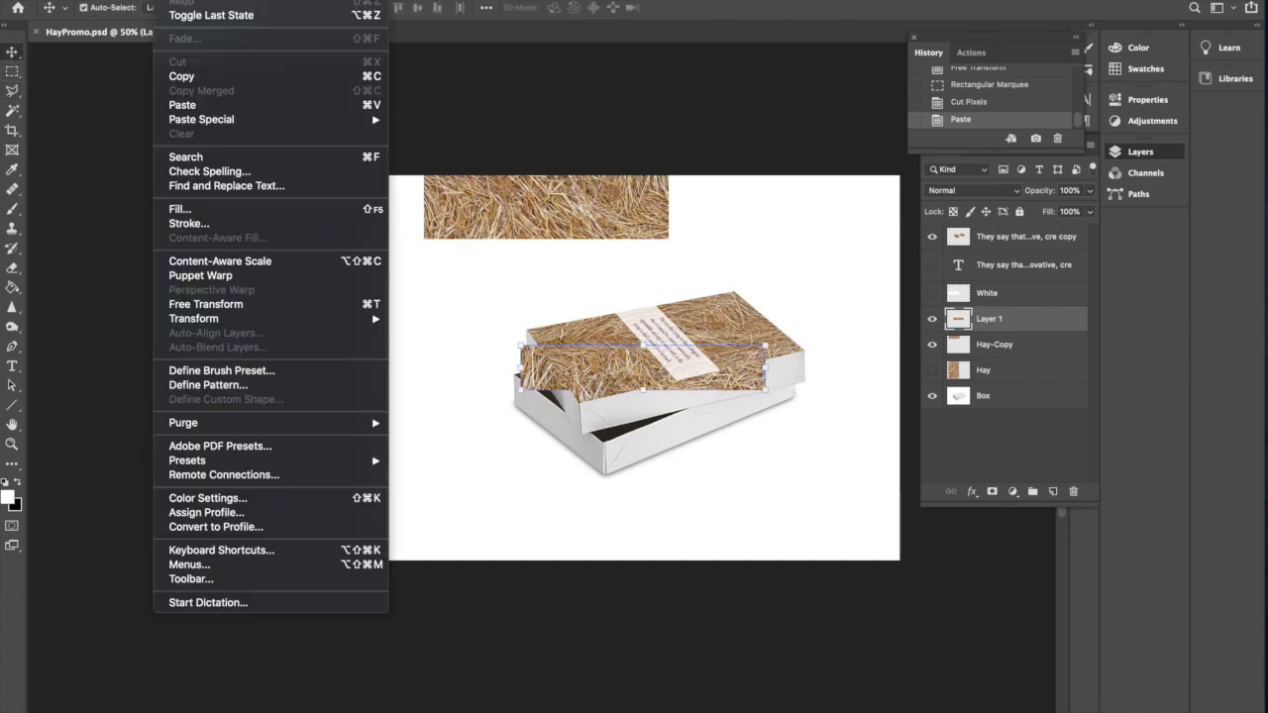
{"action": "left_click", "coordinate": [175, 0]}
{"action": "mouse_move", "coordinate": [283, 326]}
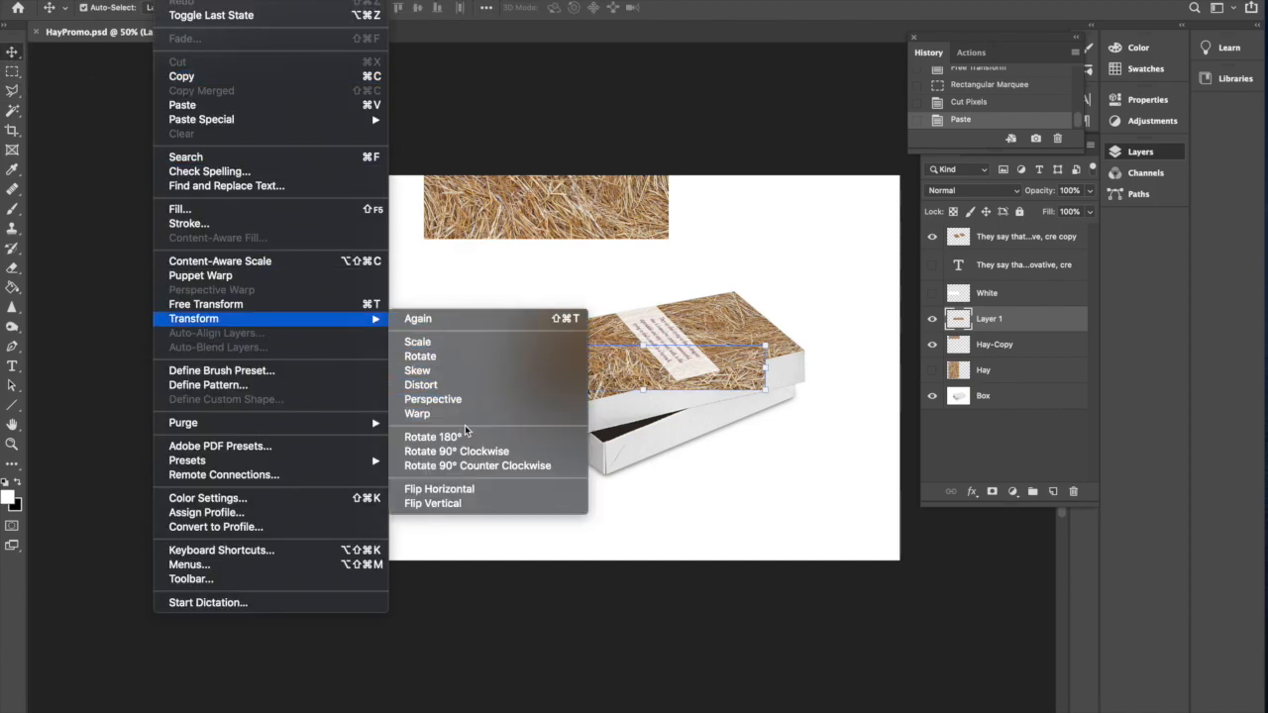
{"action": "left_click", "coordinate": [470, 386]}
{"action": "left_click_drag", "start_coordinate": [521, 390], "coordinate": [583, 434]}
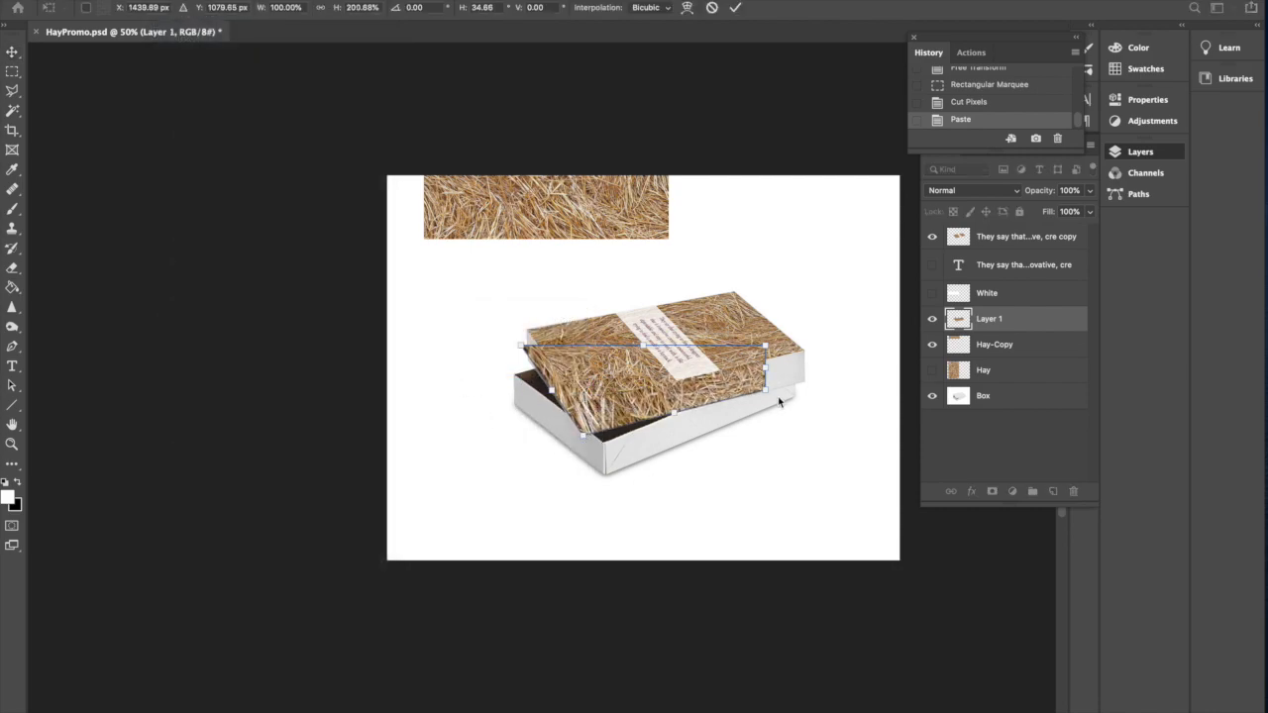
{"action": "left_click_drag", "start_coordinate": [766, 389], "coordinate": [803, 380]}
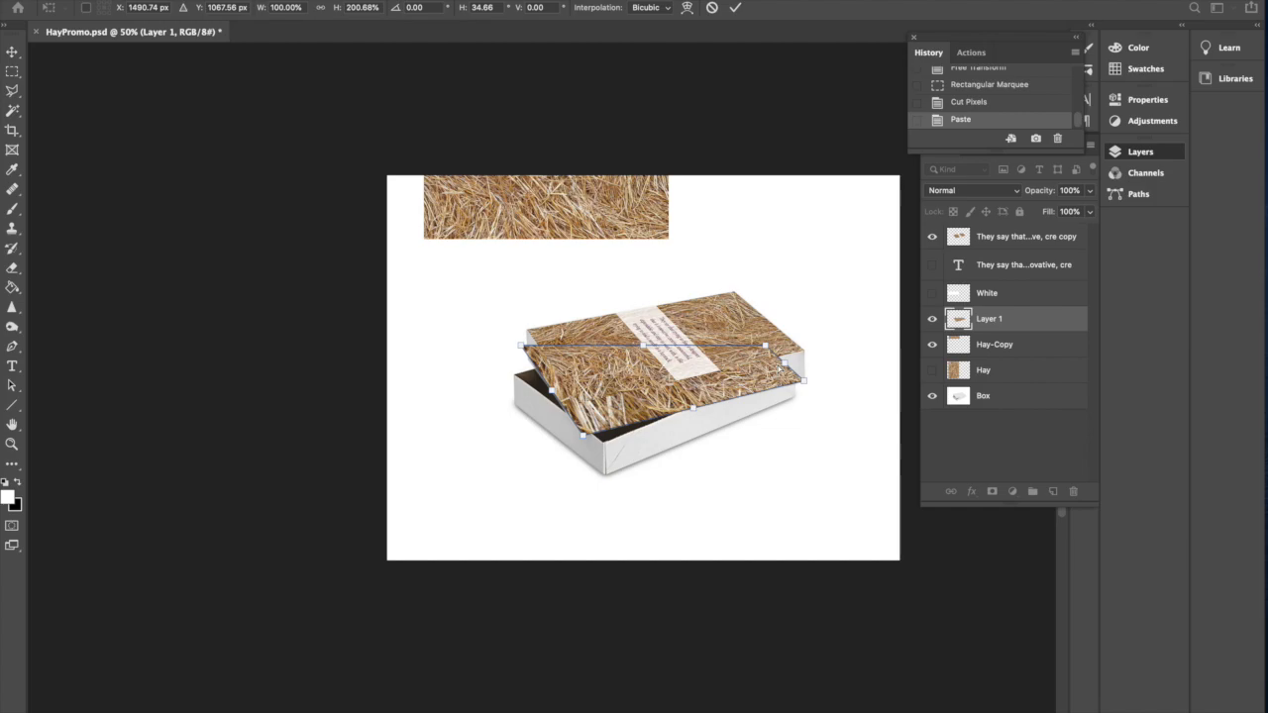
{"action": "scroll", "coordinate": [781, 368], "scroll_direction": "down", "scroll_amount": 1}
{"action": "left_click_drag", "start_coordinate": [765, 318], "coordinate": [805, 320]}
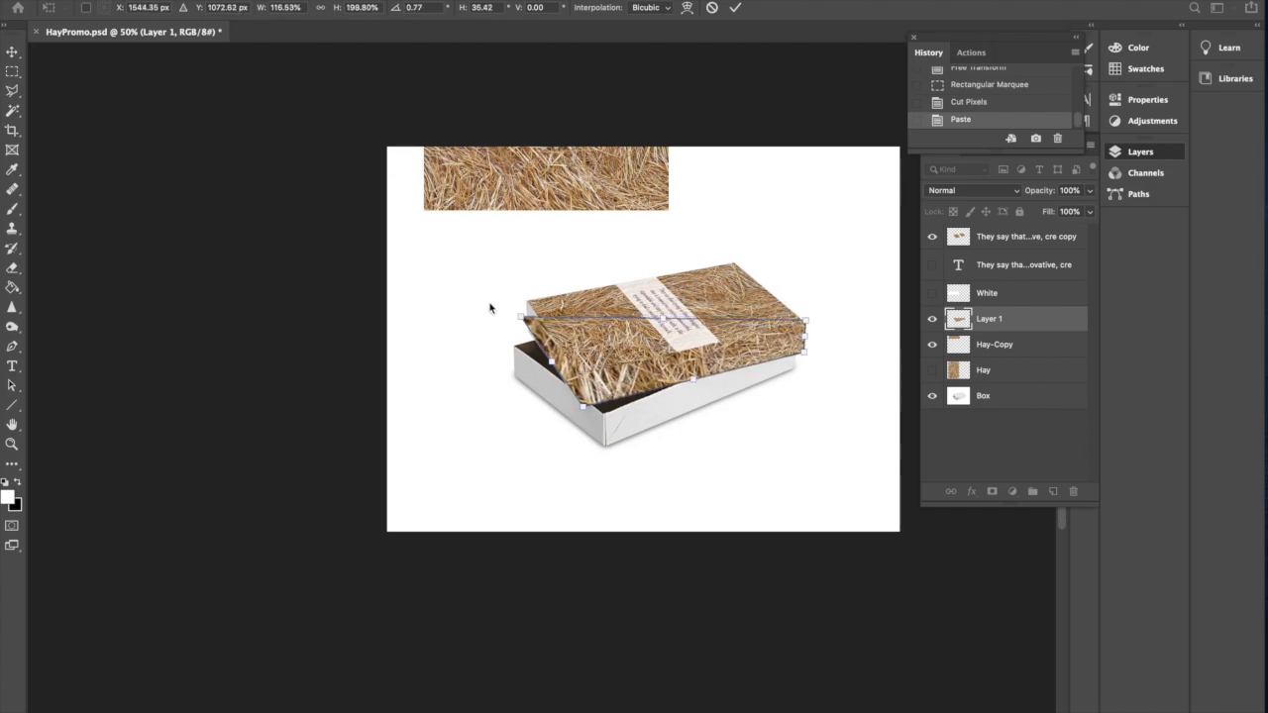
{"action": "left_click_drag", "start_coordinate": [521, 318], "coordinate": [603, 369]}
Step: Fine-tune the Layer 1 strip's corners against both ends of the lid's front side and apply the distortion
{"action": "scroll", "coordinate": [603, 369], "scroll_direction": "up", "scroll_amount": 5}
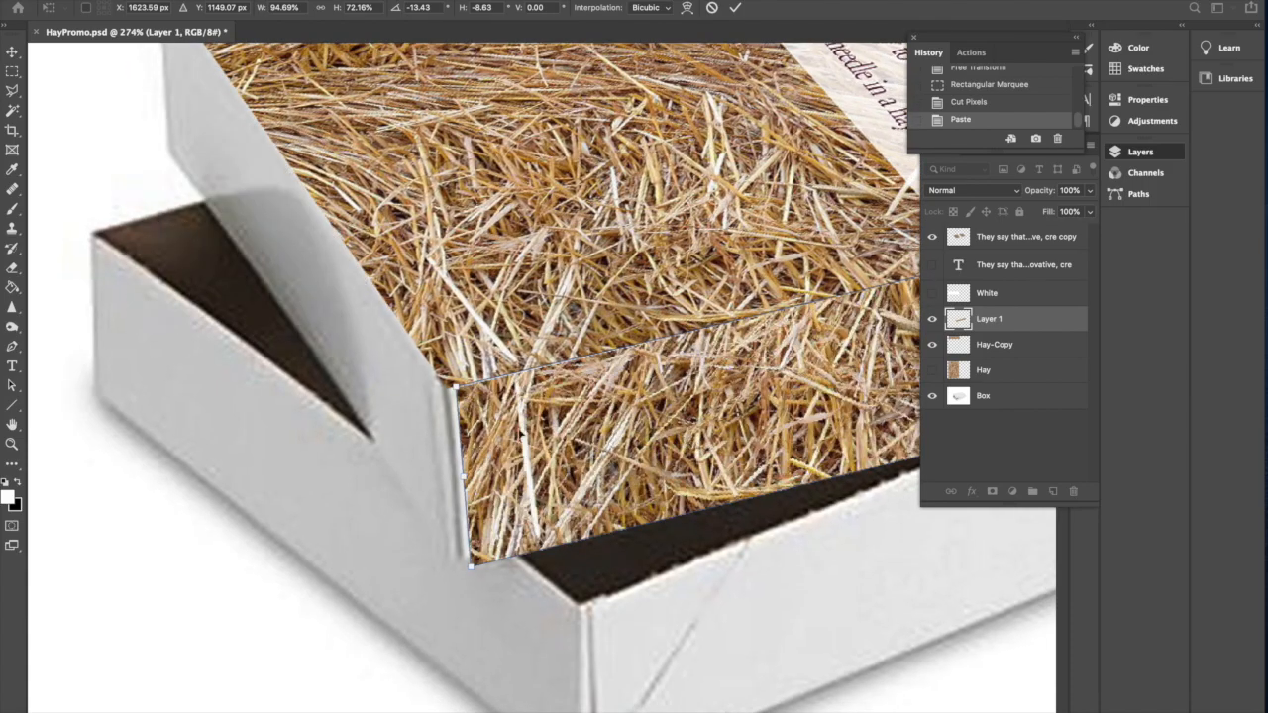
{"action": "left_click_drag", "start_coordinate": [452, 392], "coordinate": [446, 389]}
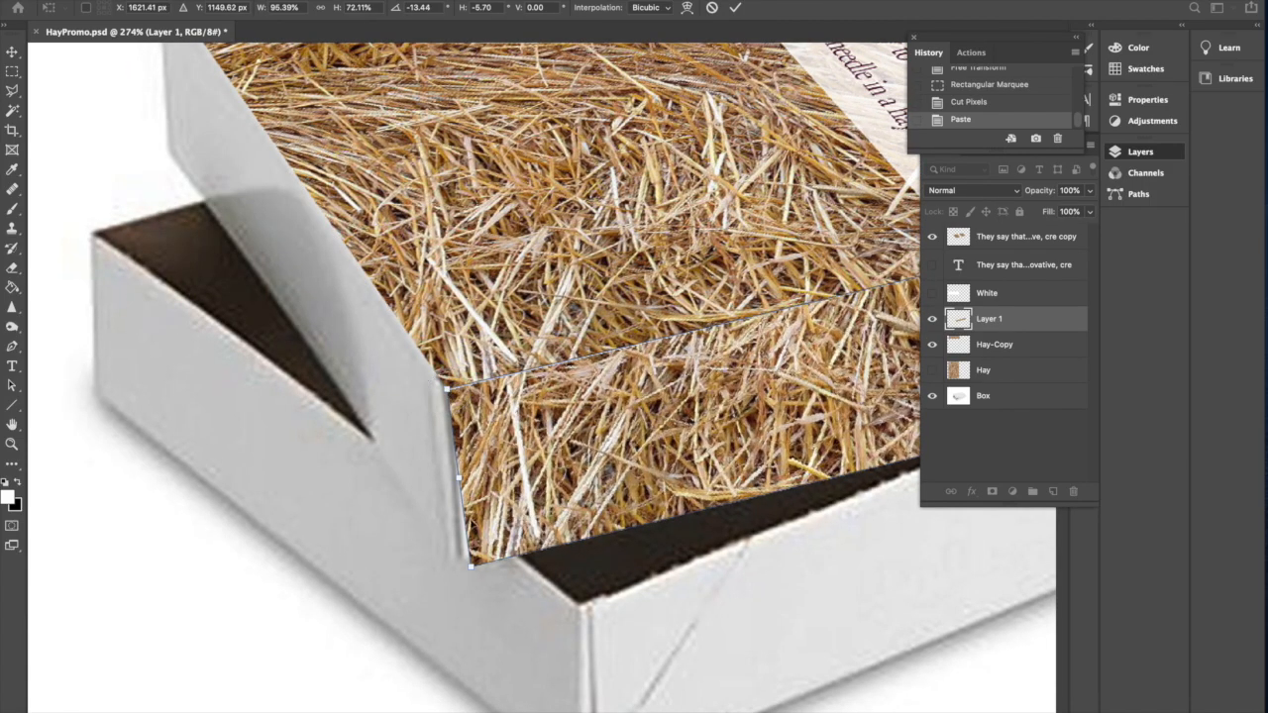
{"action": "left_click_drag", "start_coordinate": [474, 567], "coordinate": [459, 563]}
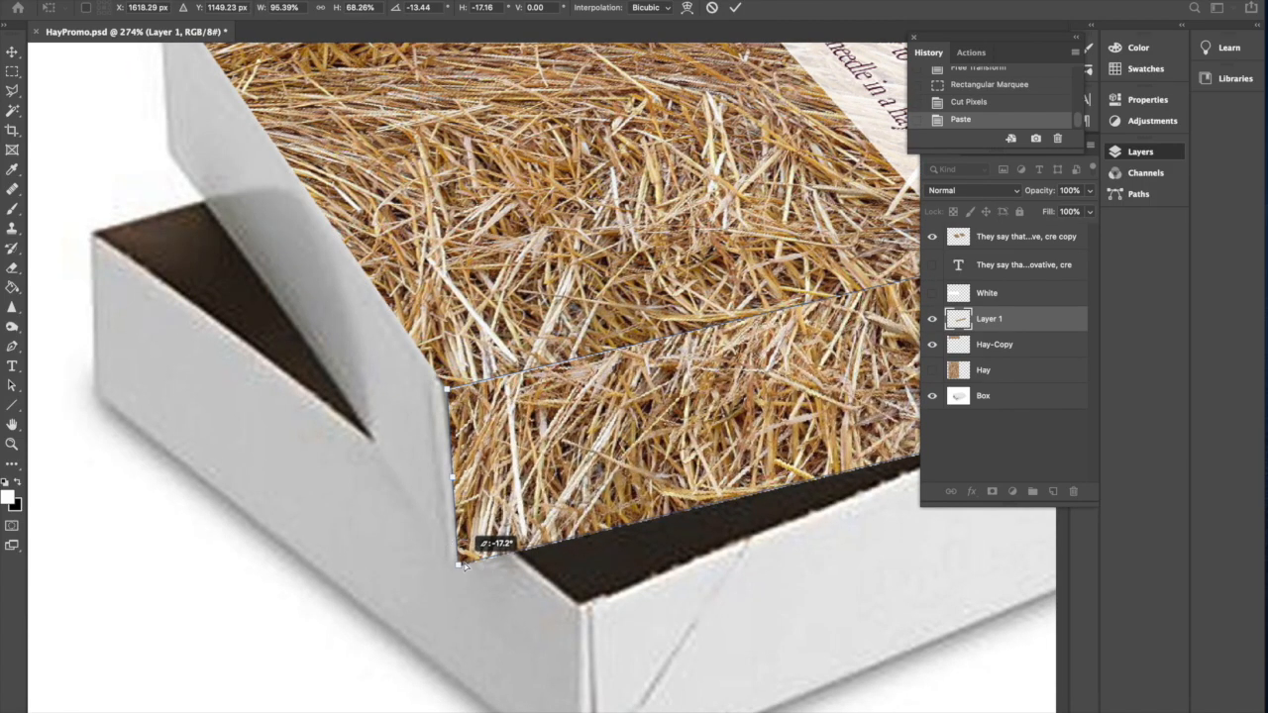
{"action": "left_click_drag", "start_coordinate": [717, 520], "coordinate": [671, 504]}
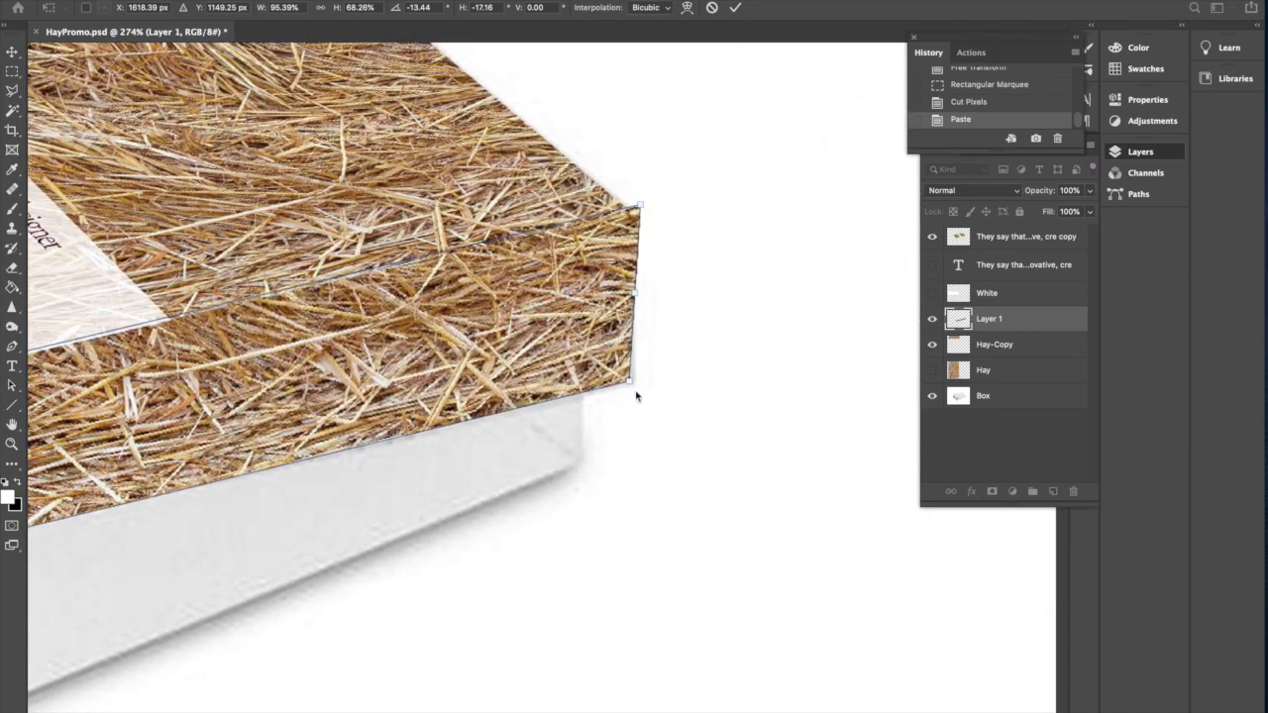
{"action": "left_click_drag", "start_coordinate": [640, 212], "coordinate": [631, 211]}
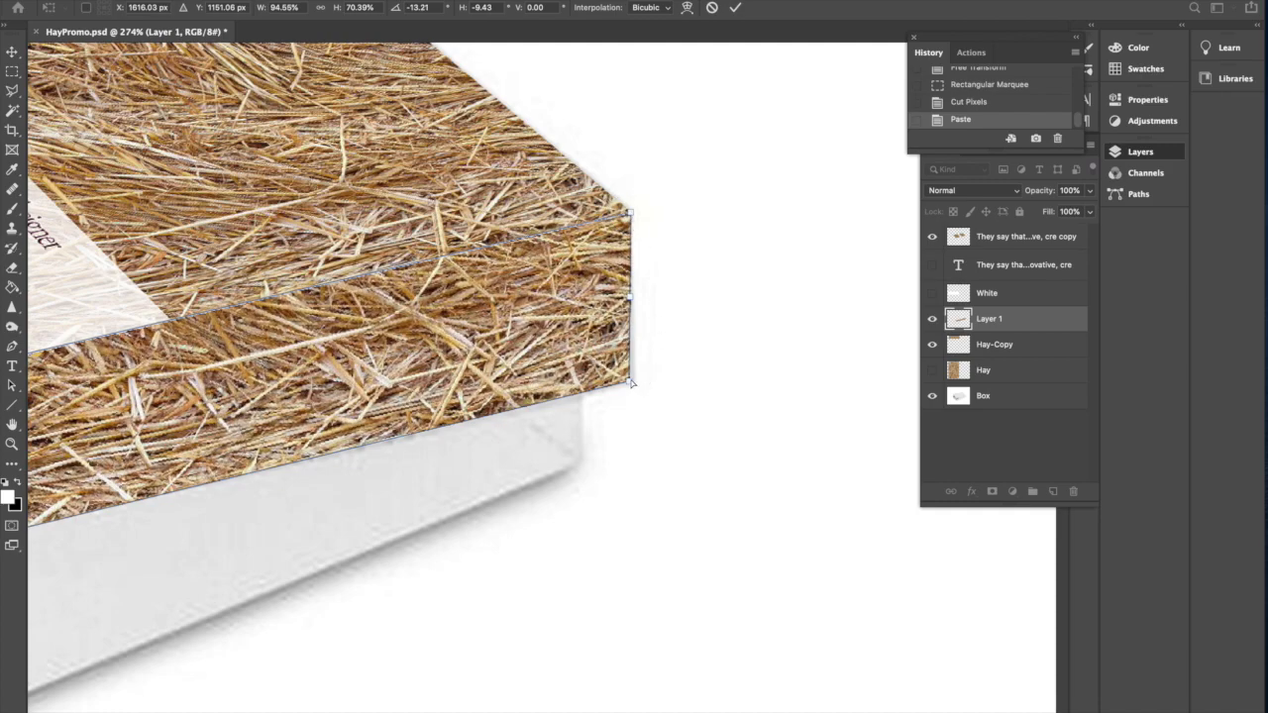
{"action": "left_click_drag", "start_coordinate": [632, 382], "coordinate": [633, 385]}
{"action": "key", "text": "Return"}
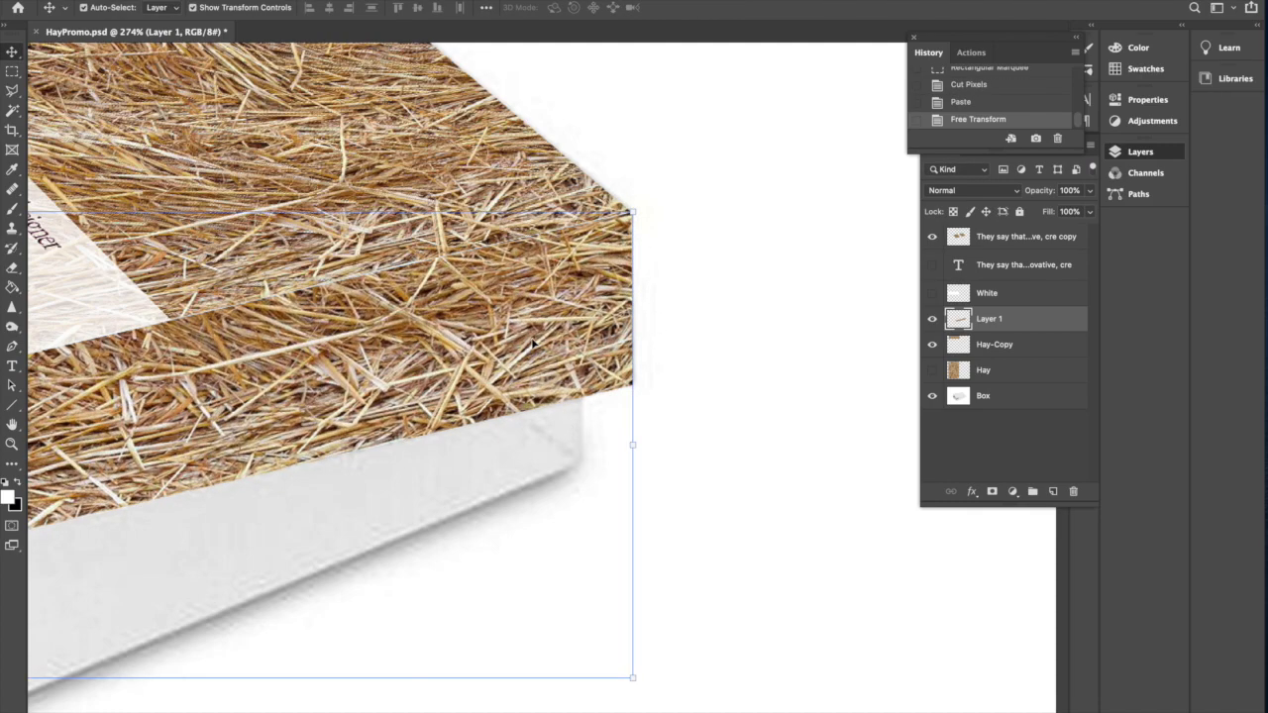
Step: Stretch Layer 1 upward to 103.54% height over the lid's front edge and place it above all other layers
{"action": "left_click_drag", "start_coordinate": [426, 368], "coordinate": [599, 355]}
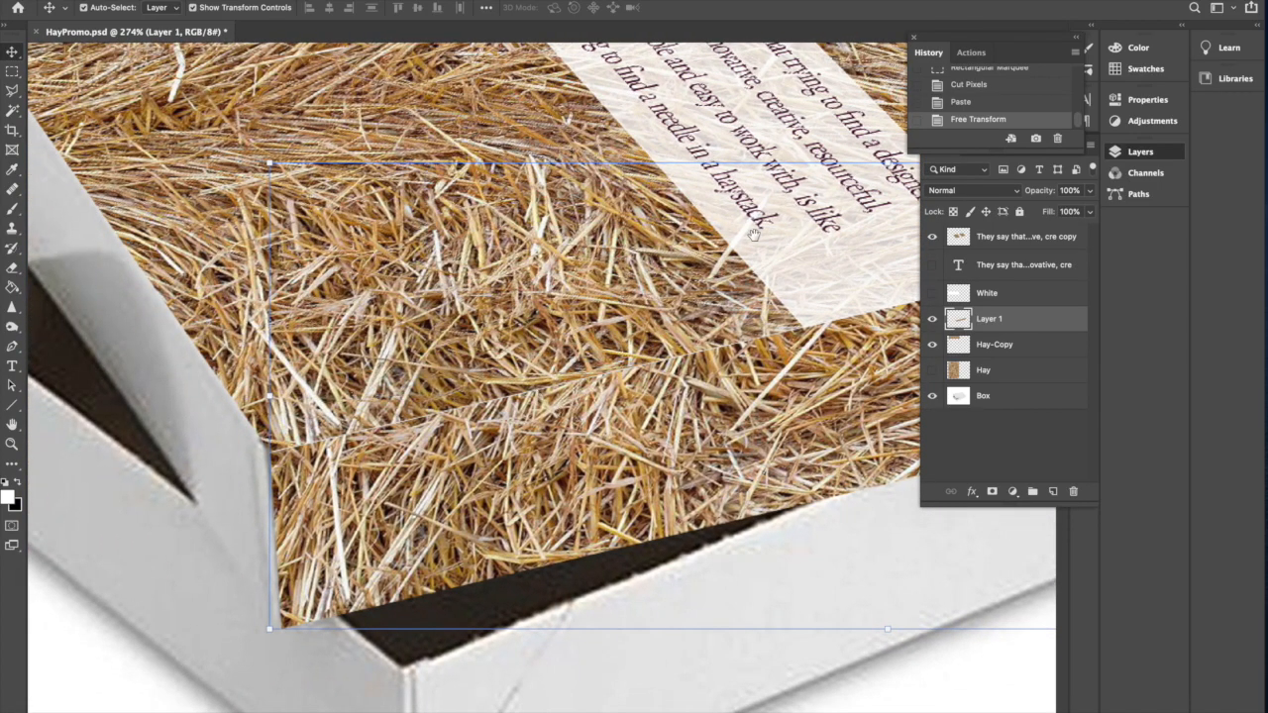
{"action": "left_click_drag", "start_coordinate": [753, 234], "coordinate": [694, 236]}
{"action": "left_click_drag", "start_coordinate": [805, 186], "coordinate": [776, 187]}
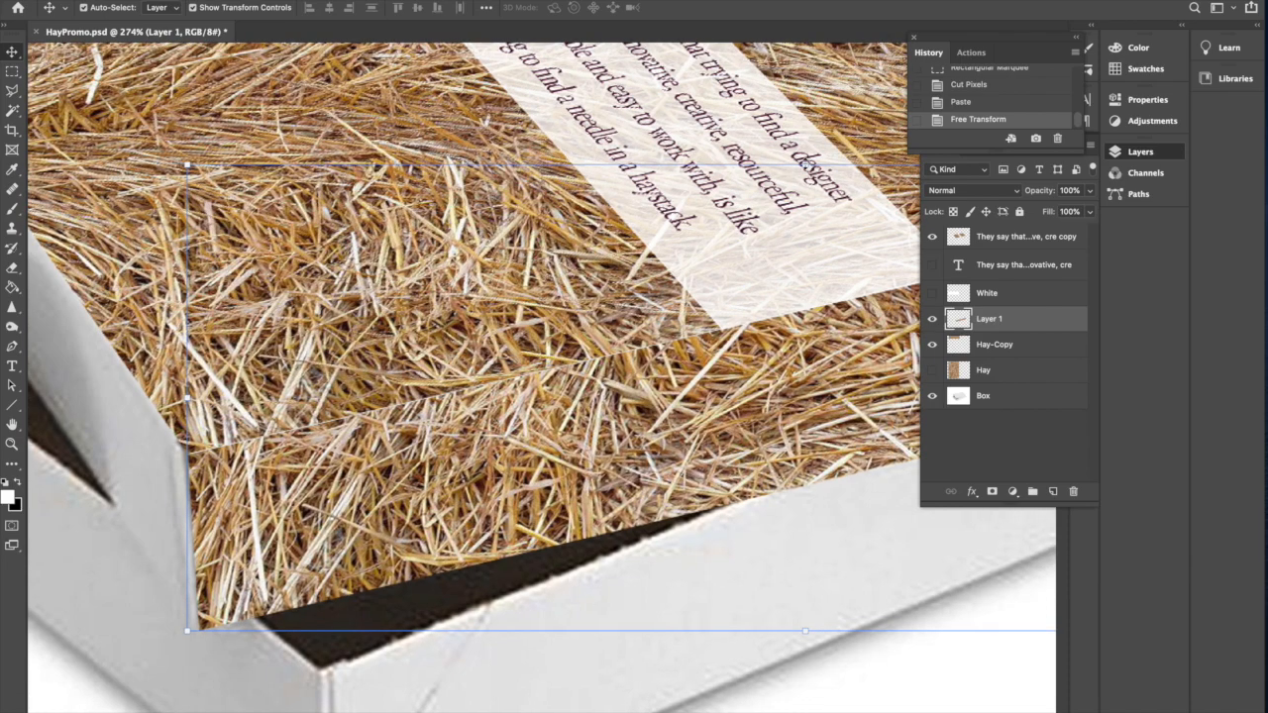
{"action": "key", "text": "ctrl+t"}
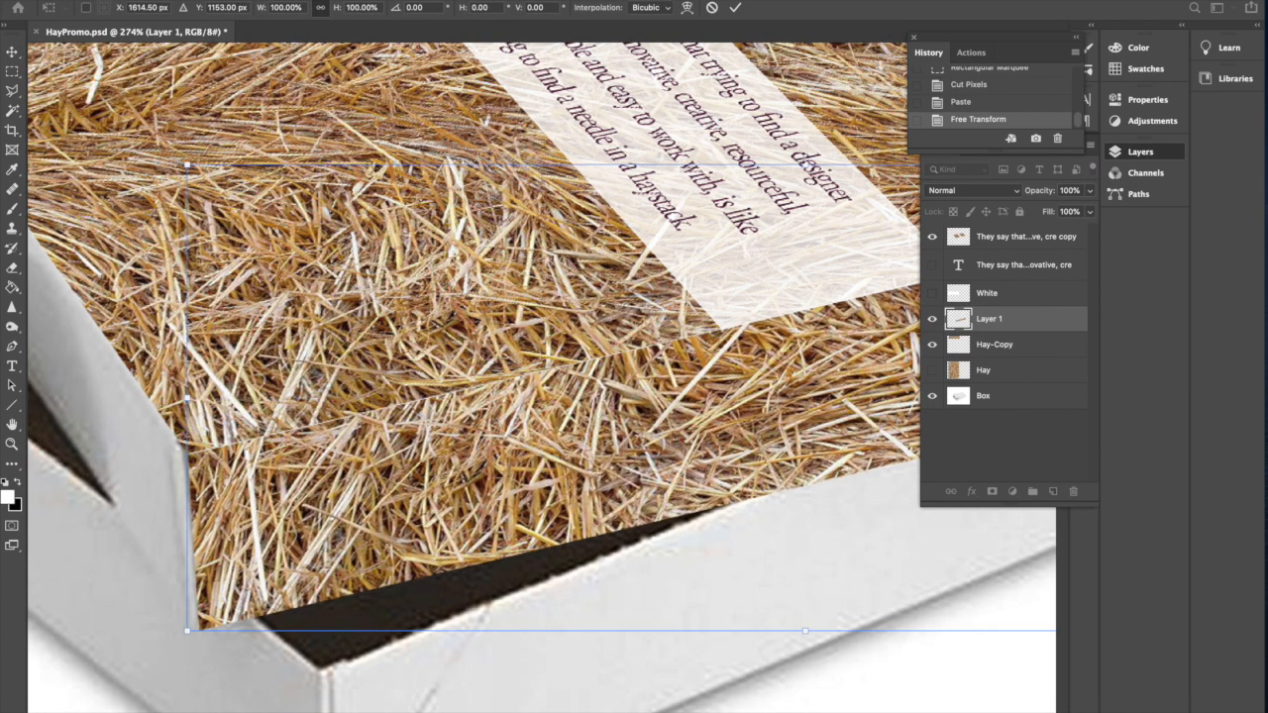
{"action": "left_click_drag", "start_coordinate": [805, 163], "coordinate": [805, 146]}
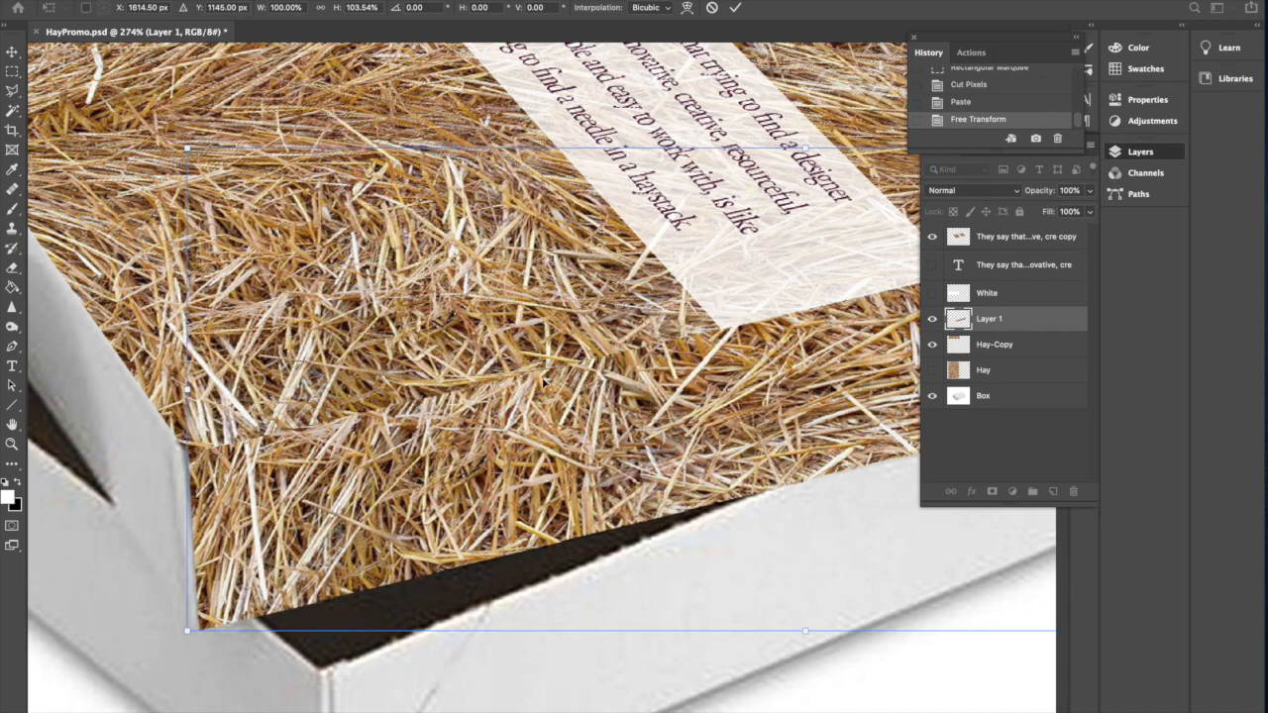
{"action": "key", "text": "Return"}
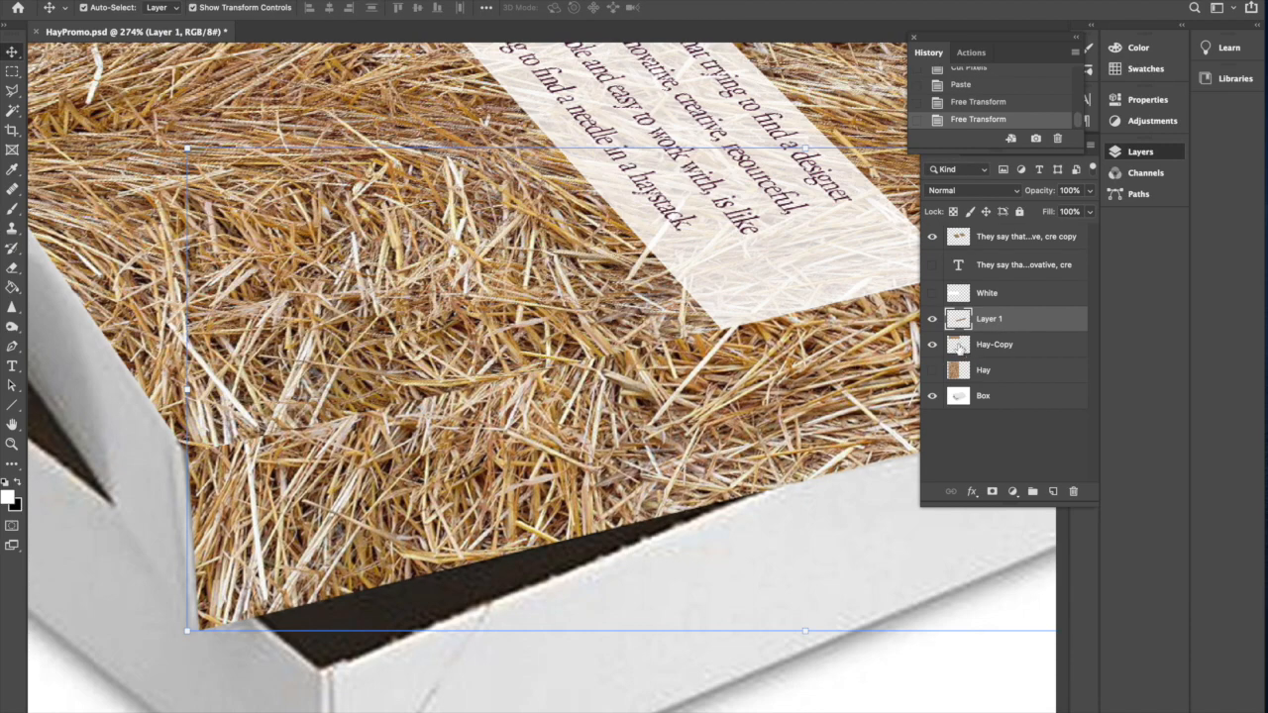
{"action": "left_click_drag", "start_coordinate": [999, 325], "coordinate": [998, 231]}
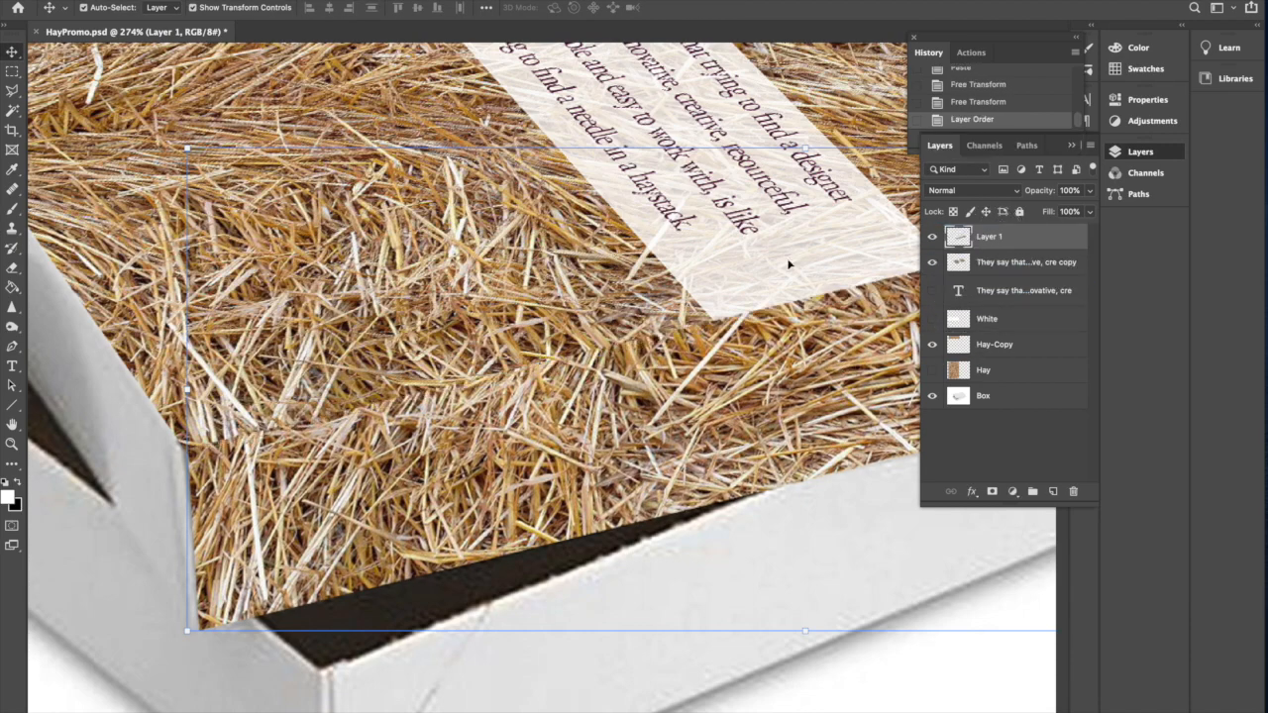
Step: Try softening the seam between Layer 1 and the lid's top hay with the Eraser, and undo the stroke
{"action": "left_click", "coordinate": [12, 268]}
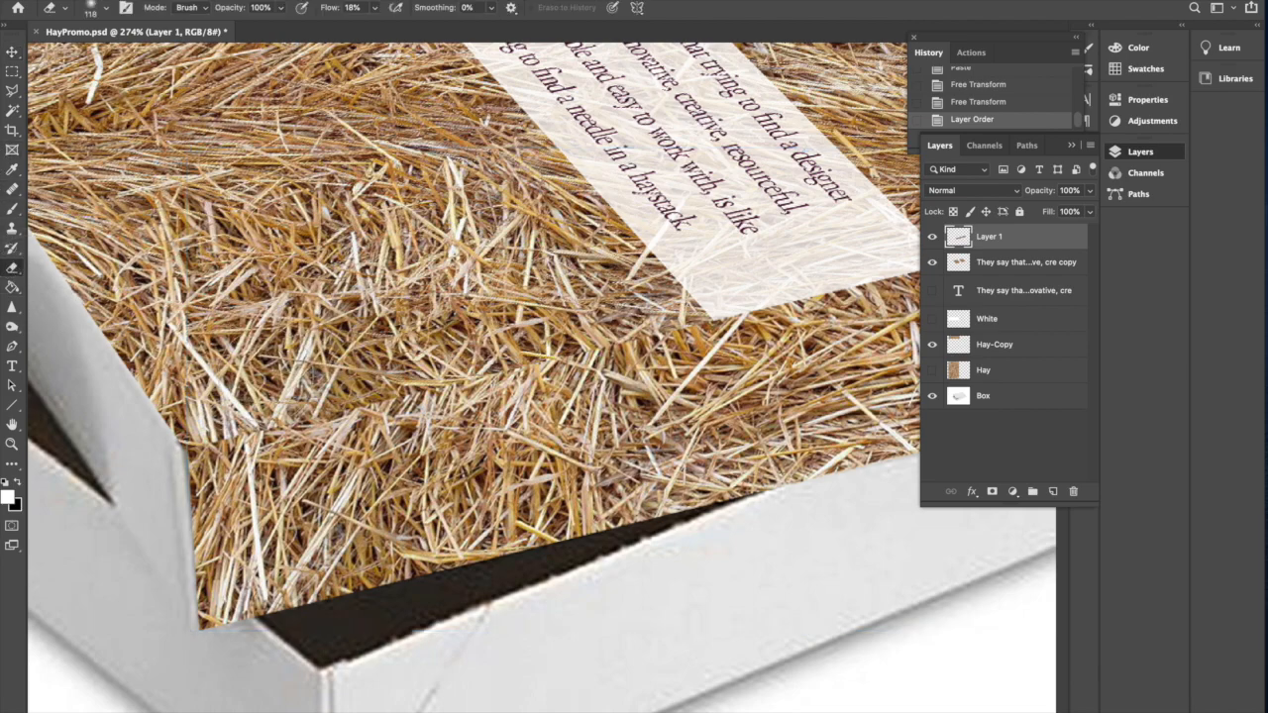
{"action": "mouse_move", "coordinate": [180, 439]}
{"action": "left_mouse_down"}
{"action": "mouse_move", "coordinate": [286, 441]}
{"action": "mouse_move", "coordinate": [375, 414]}
{"action": "left_mouse_up"}
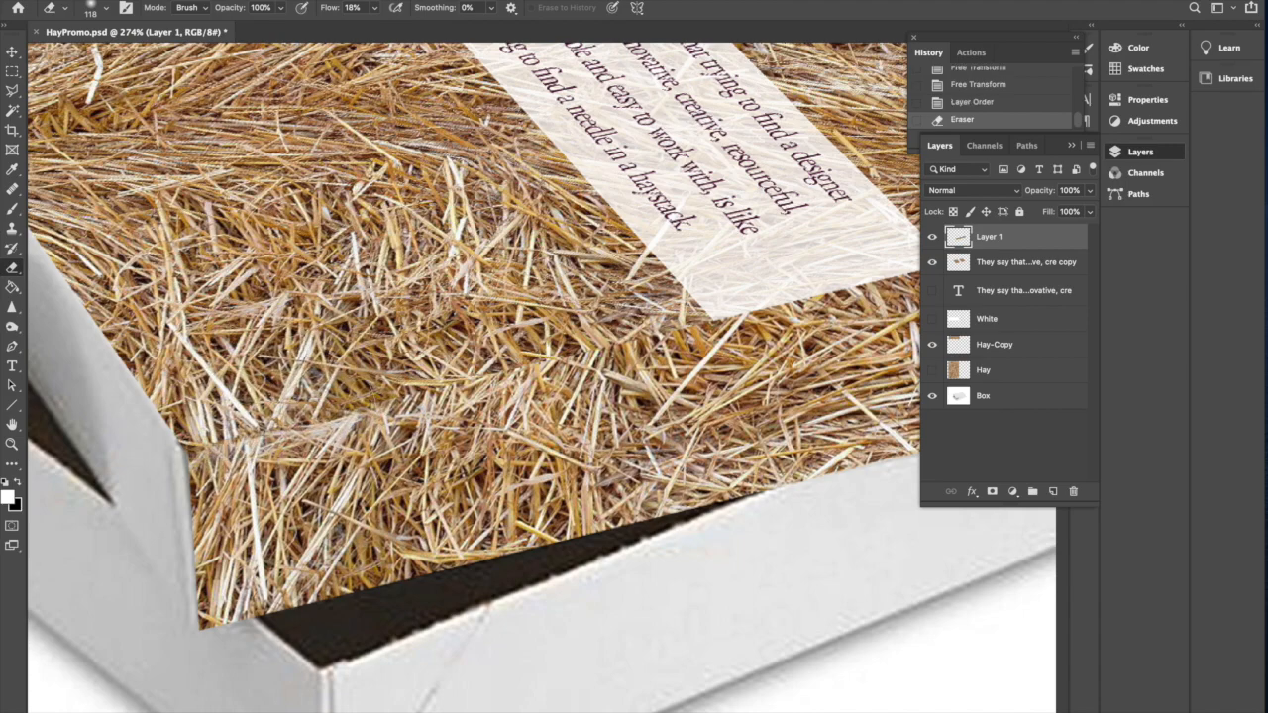
{"action": "key", "text": "ctrl+z"}
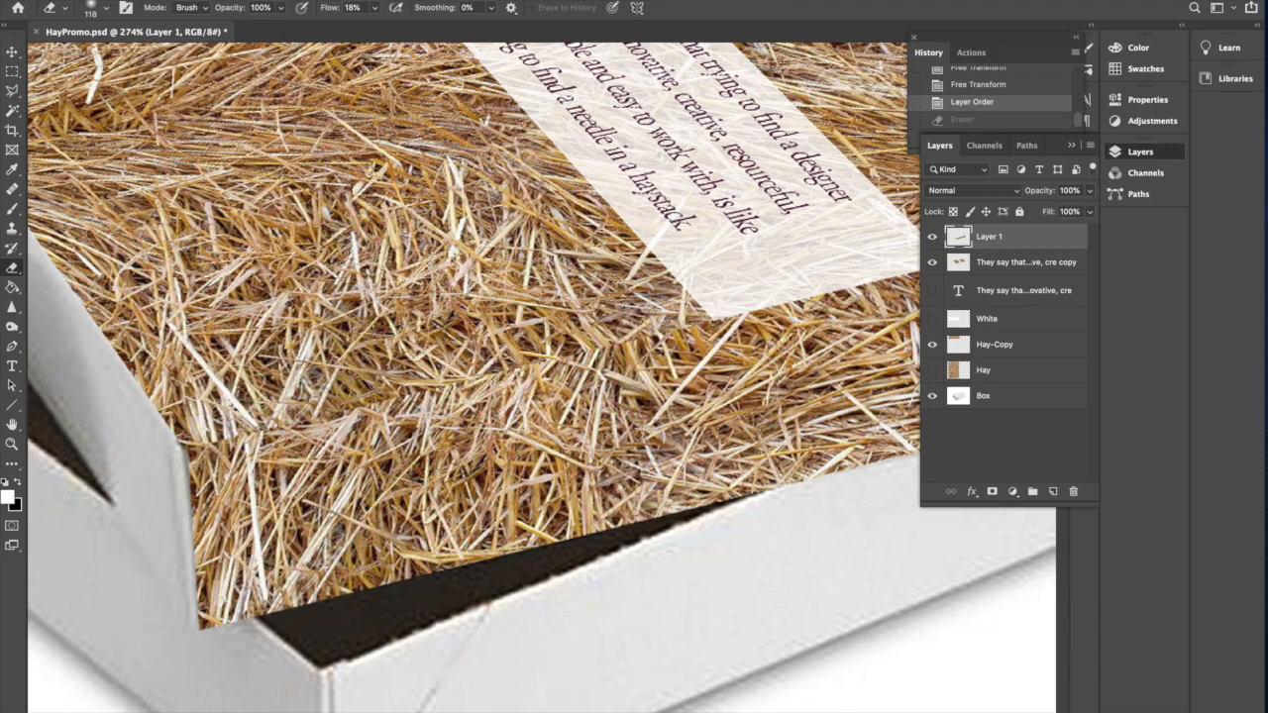
Step: Rotate the remaining Hay-Copy piece 90° counterclockwise to stand upright and place it over the far end of the box
{"action": "left_click", "coordinate": [12, 72]}
{"action": "key", "text": "ctrl+minus"}
{"action": "key", "text": "ctrl+minus"}
{"action": "key", "text": "ctrl+minus"}
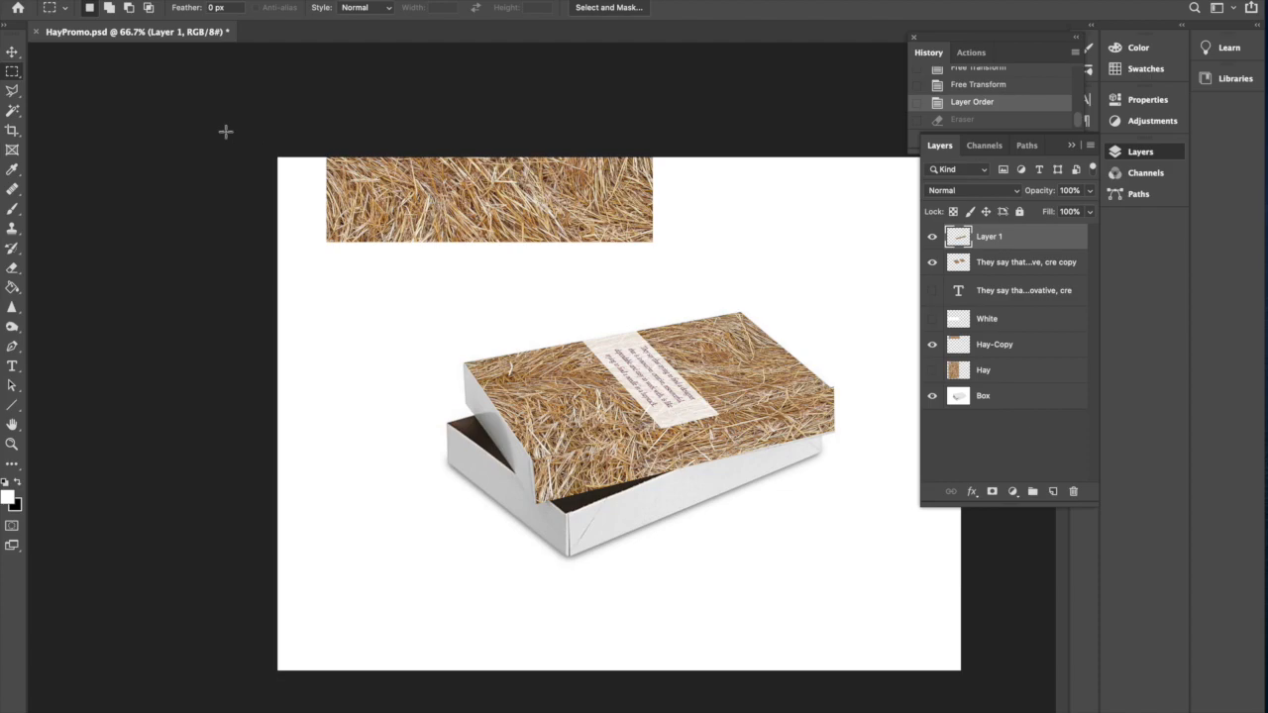
{"action": "left_click", "coordinate": [13, 55]}
{"action": "left_click_drag", "start_coordinate": [327, 213], "coordinate": [348, 332]}
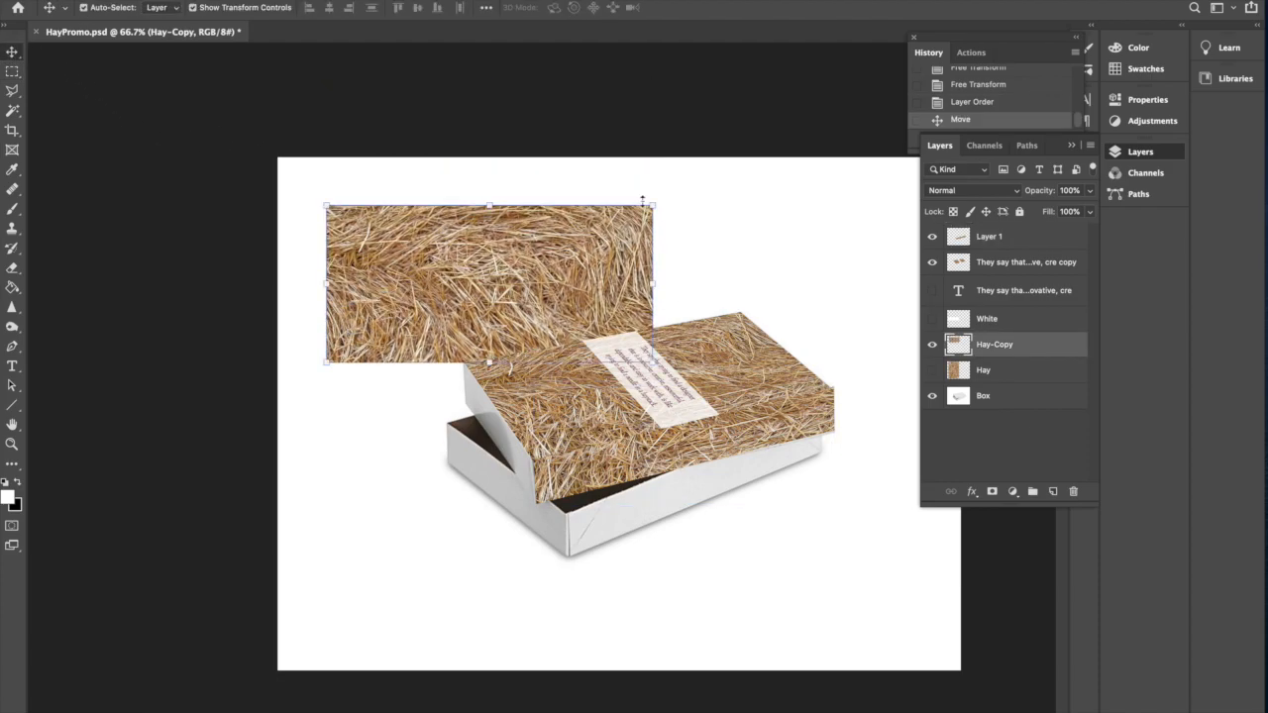
{"action": "left_click_drag", "start_coordinate": [667, 203], "coordinate": [419, 65]}
{"action": "left_click_drag", "start_coordinate": [493, 186], "coordinate": [713, 268]}
Step: Cut a strip from the upper end of Hay-Copy, paste it as a new layer and place it above all others
{"action": "left_click", "coordinate": [12, 71]}
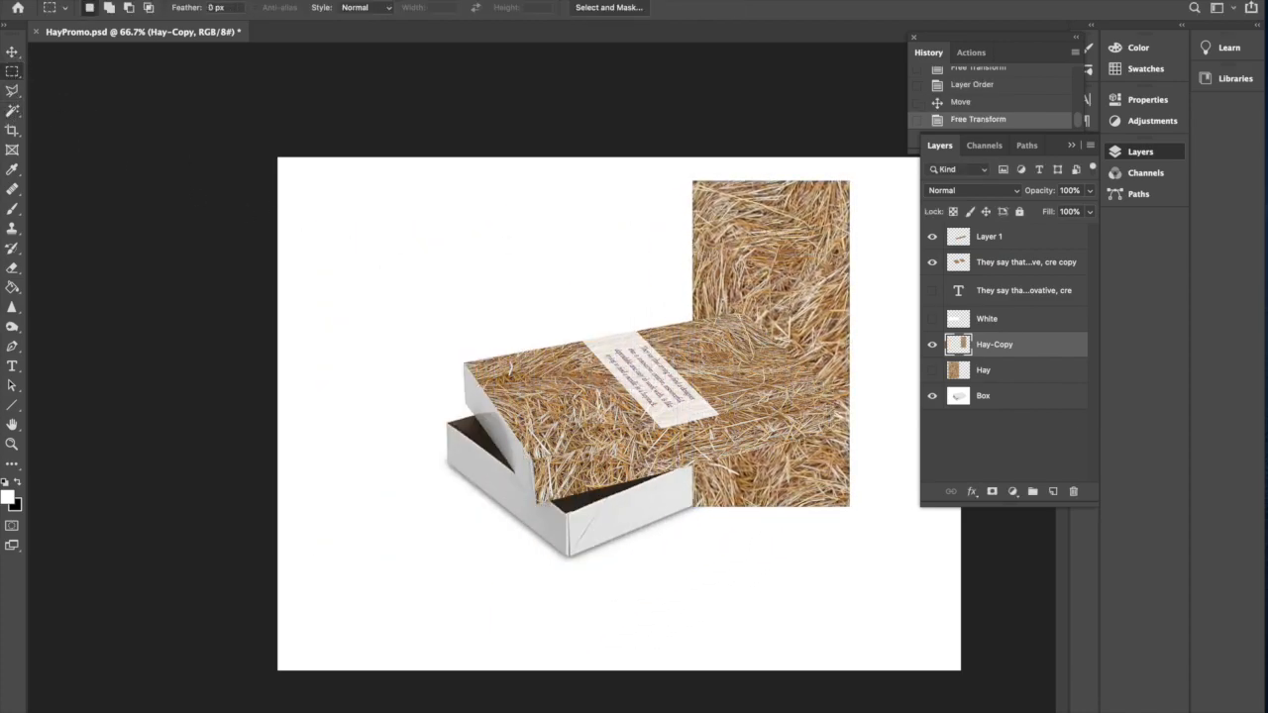
{"action": "left_click_drag", "start_coordinate": [679, 172], "coordinate": [863, 240]}
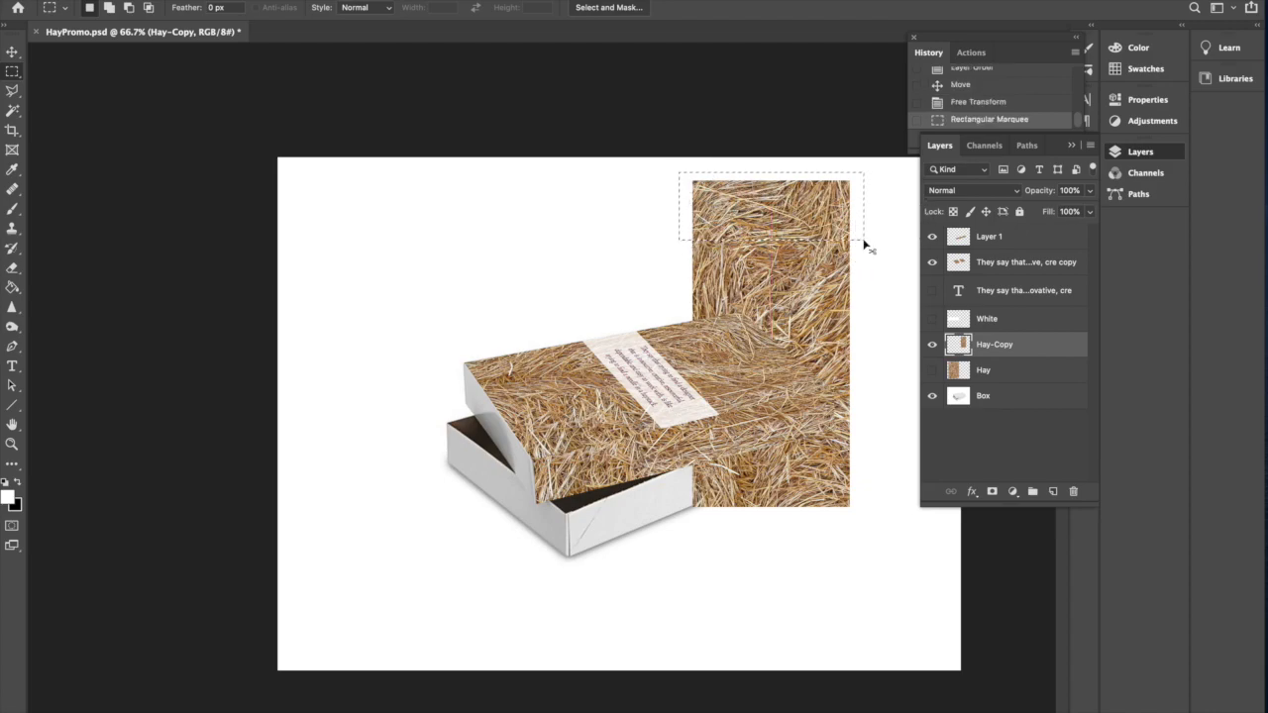
{"action": "key", "text": "ctrl+x"}
{"action": "key", "text": "ctrl+v"}
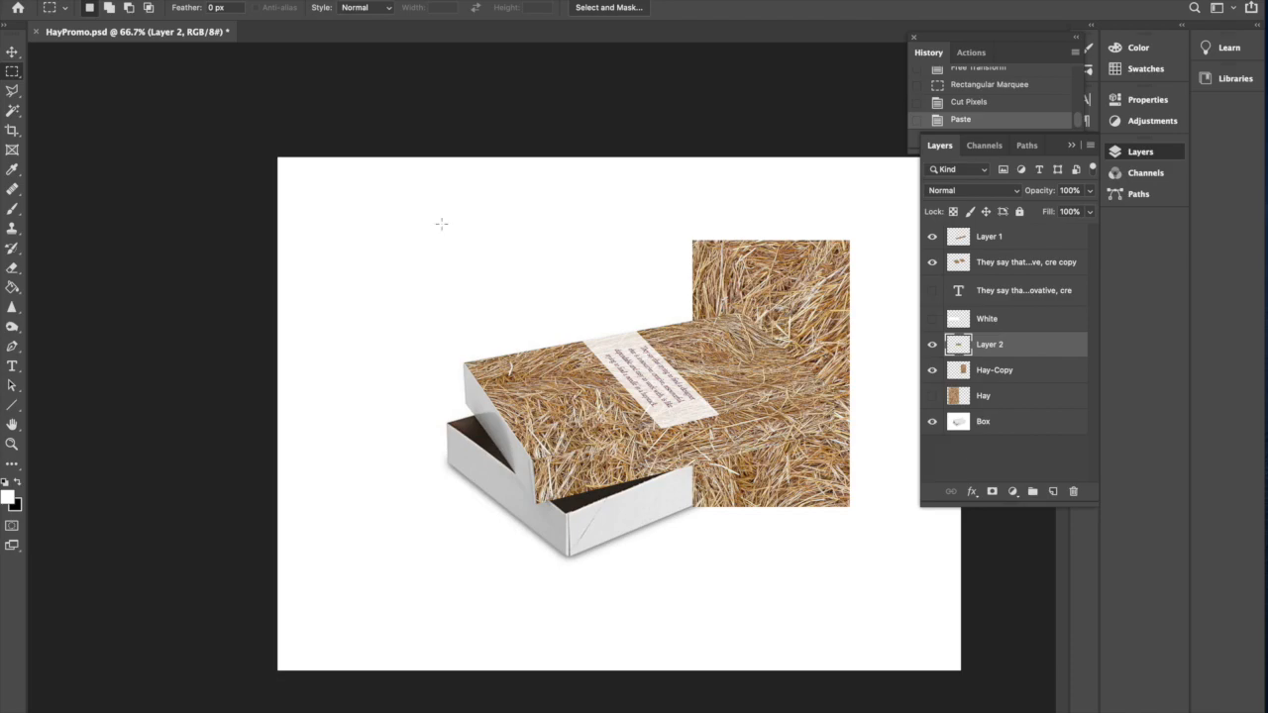
{"action": "left_click", "coordinate": [12, 52]}
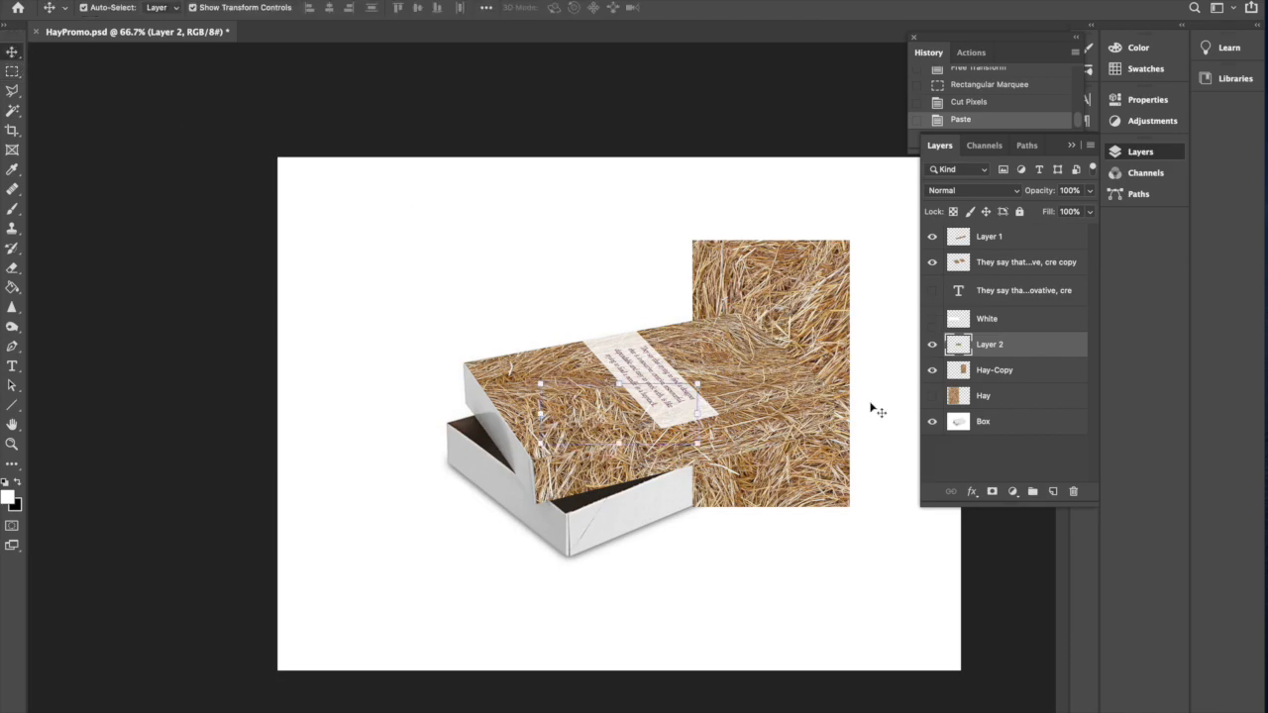
{"action": "left_click_drag", "start_coordinate": [999, 350], "coordinate": [991, 230]}
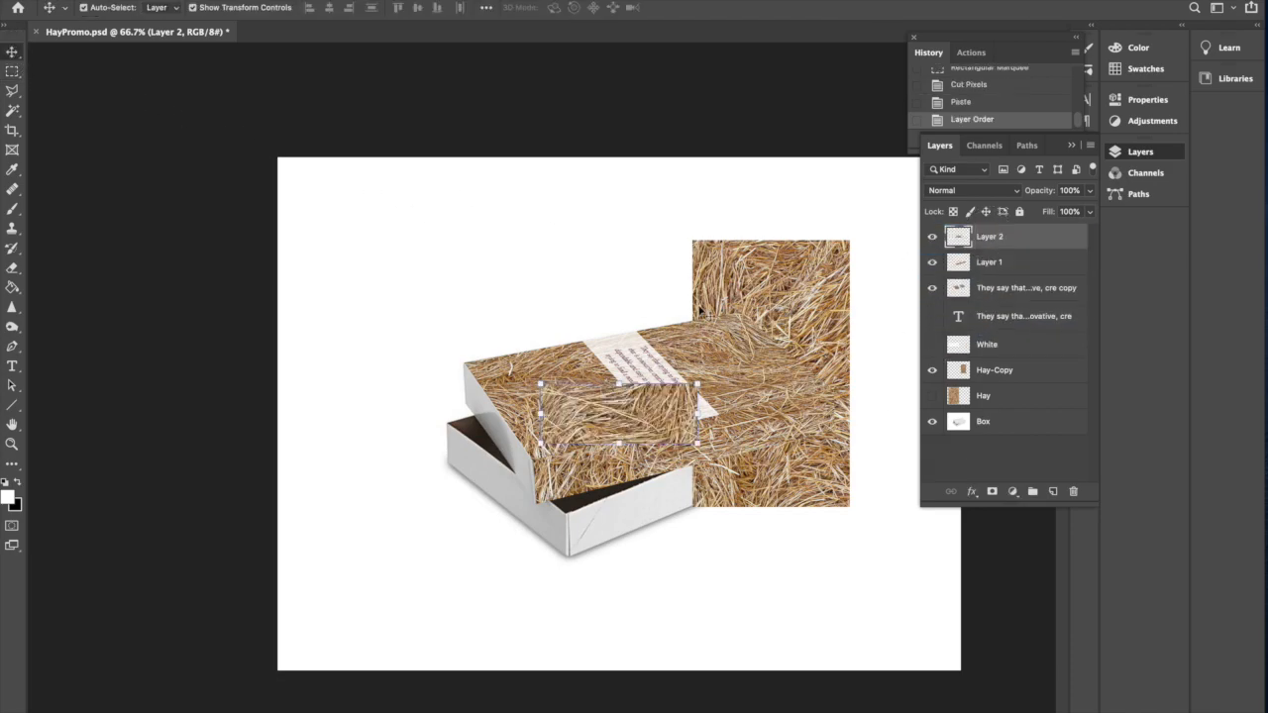
Step: Move the Layer 2 hay strip beside the lid and distort its four corners to fit the lid's short side face
{"action": "left_click_drag", "start_coordinate": [639, 411], "coordinate": [448, 485]}
{"action": "left_click", "coordinate": [171, 1]}
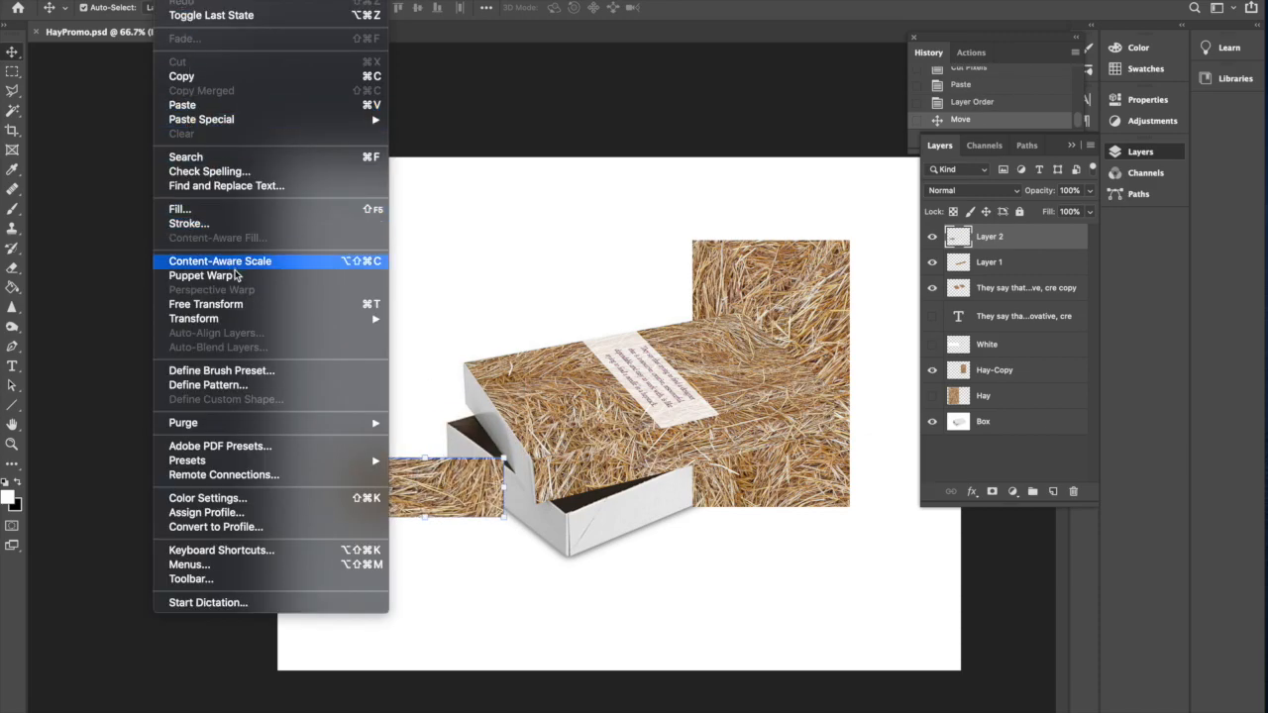
{"action": "mouse_move", "coordinate": [297, 320]}
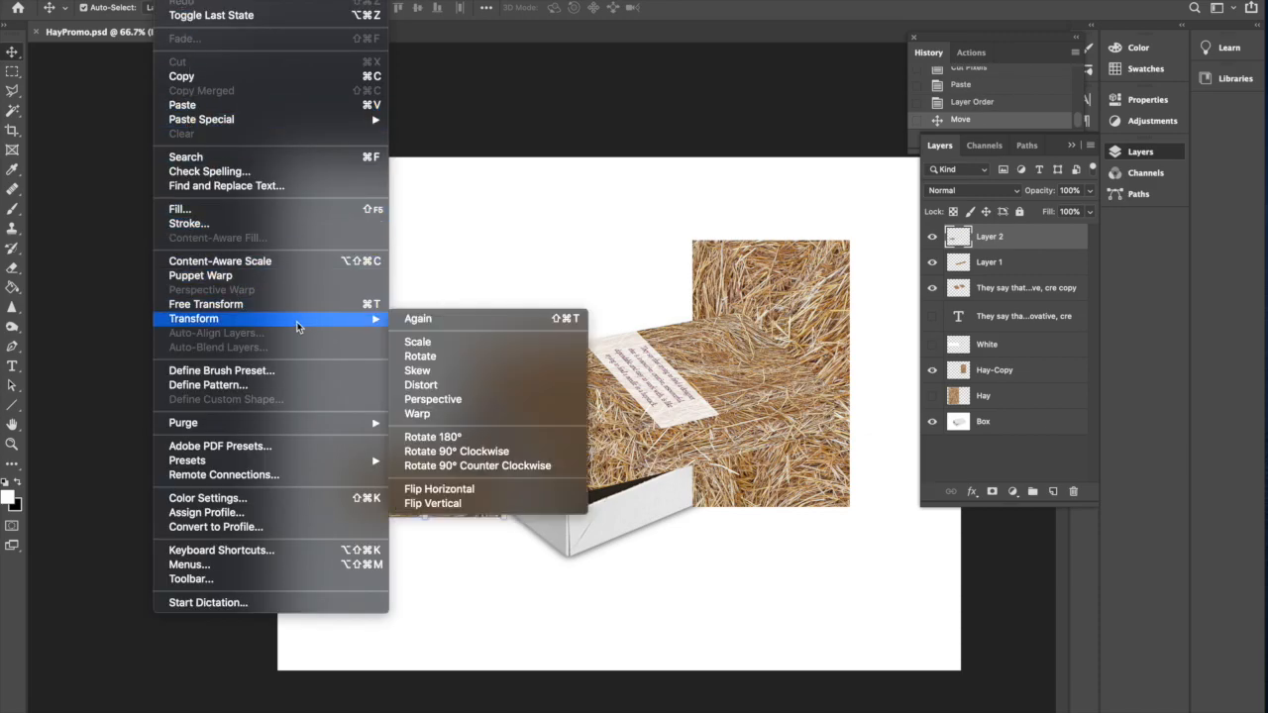
{"action": "left_click", "coordinate": [436, 385]}
{"action": "left_click_drag", "start_coordinate": [346, 459], "coordinate": [464, 369]}
{"action": "left_click_drag", "start_coordinate": [504, 460], "coordinate": [533, 462]}
{"action": "left_click_drag", "start_coordinate": [513, 514], "coordinate": [533, 502]}
{"action": "left_click_drag", "start_coordinate": [354, 522], "coordinate": [588, 385]}
Step: Refine the distortion of Layer 2 by aligning its two near corners with the lid's front vertical edge, and apply the transform
{"action": "left_click_drag", "start_coordinate": [441, 355], "coordinate": [297, 109]}
{"action": "left_click_drag", "start_coordinate": [614, 597], "coordinate": [502, 334]}
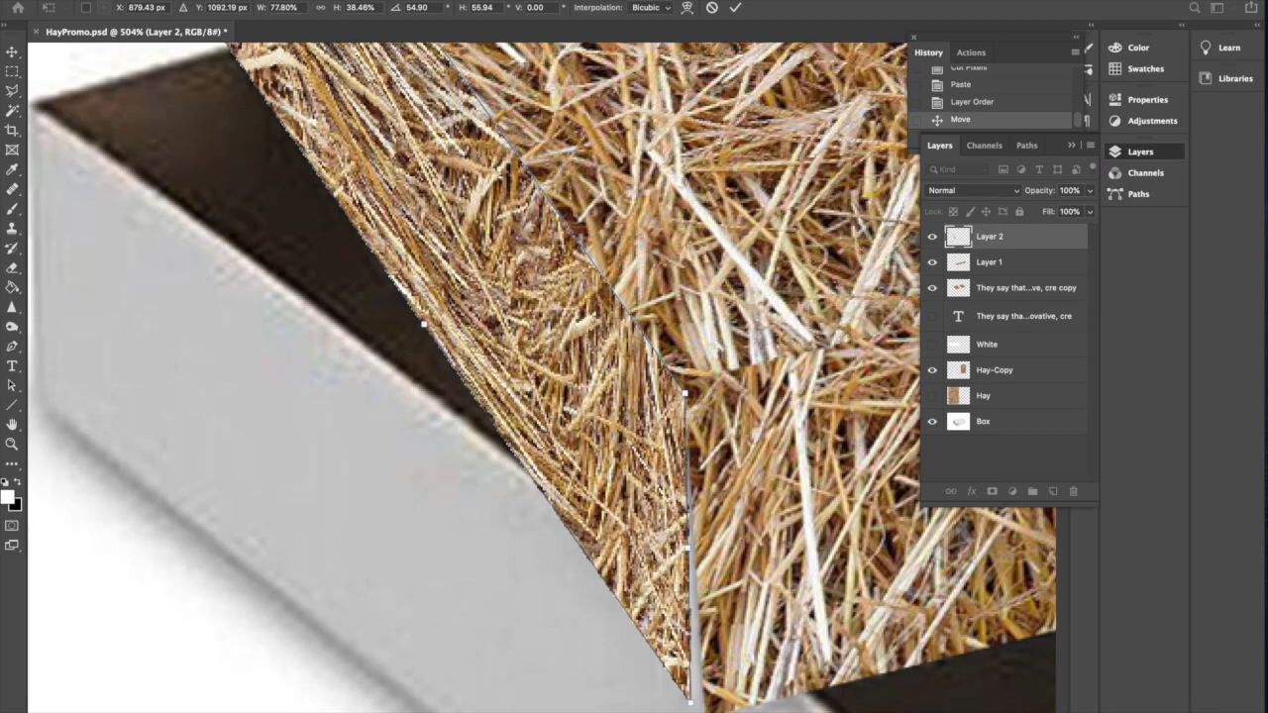
{"action": "left_click_drag", "start_coordinate": [691, 703], "coordinate": [704, 712]}
{"action": "mouse_move", "coordinate": [687, 392]}
{"action": "left_mouse_down"}
{"action": "mouse_move", "coordinate": [649, 394]}
{"action": "mouse_move", "coordinate": [686, 390]}
{"action": "left_mouse_up"}
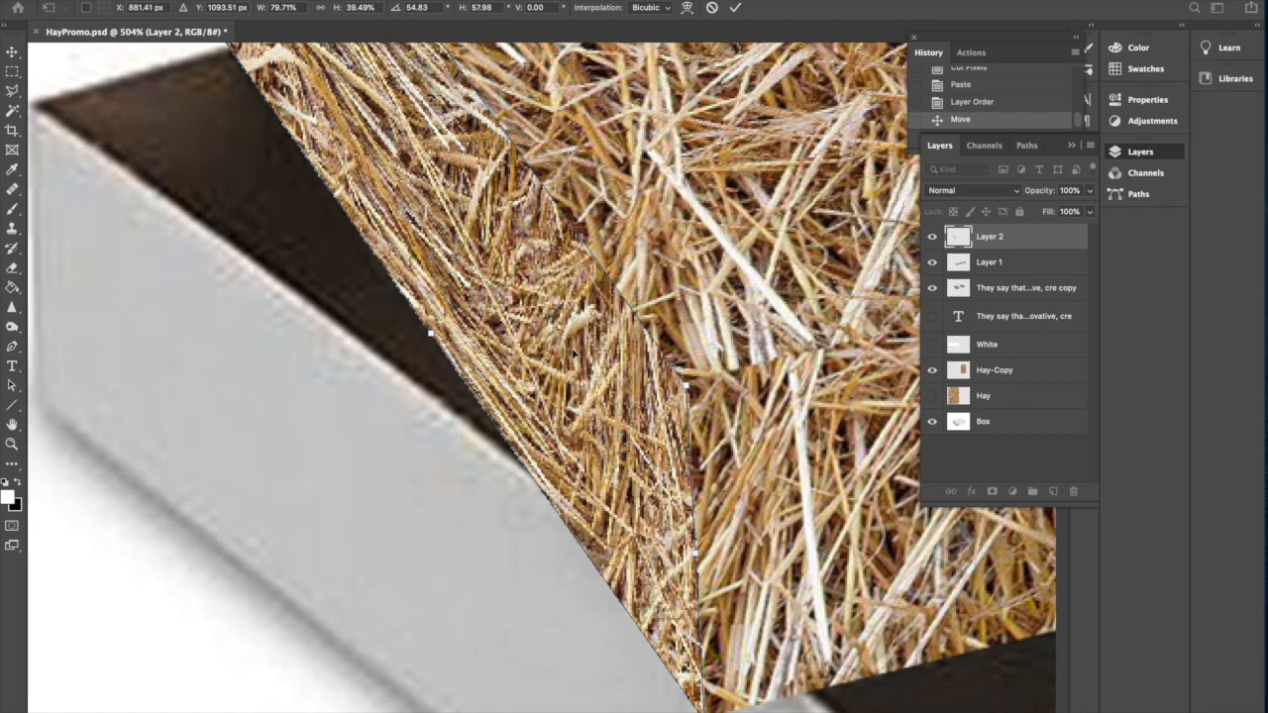
{"action": "key", "text": "Return"}
Step: Hide the Hay-Copy layer so only the hay fitted to the lid shows
{"action": "left_click", "coordinate": [591, 357], "text": "alt"}
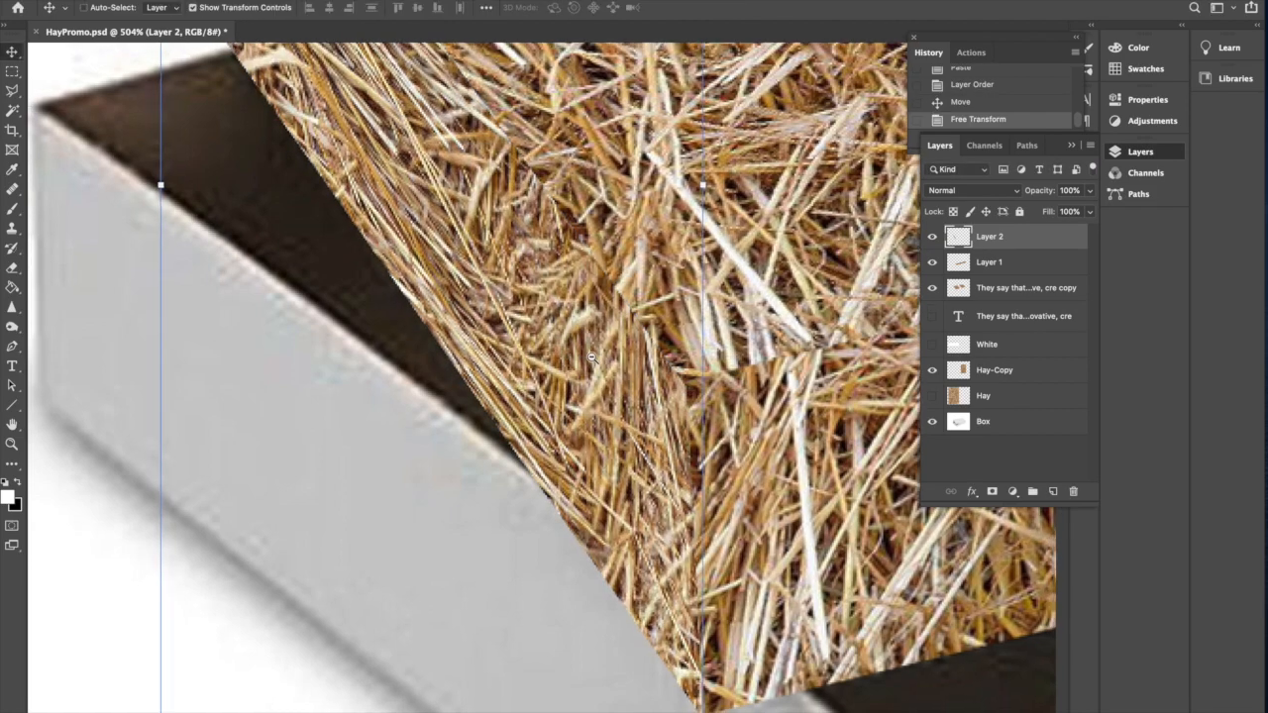
{"action": "left_click", "coordinate": [592, 357], "text": "alt"}
{"action": "left_click", "coordinate": [591, 356], "text": "alt"}
{"action": "left_click", "coordinate": [592, 356], "text": "alt"}
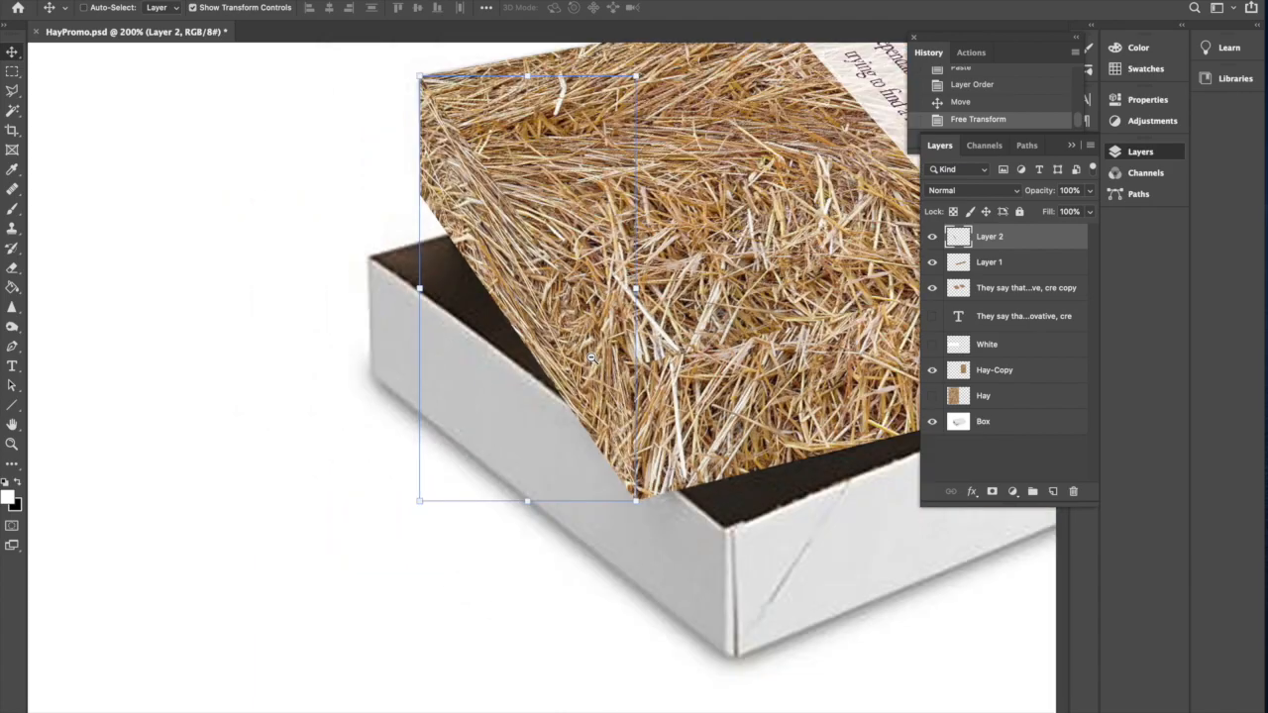
{"action": "left_click", "coordinate": [592, 357], "text": "alt"}
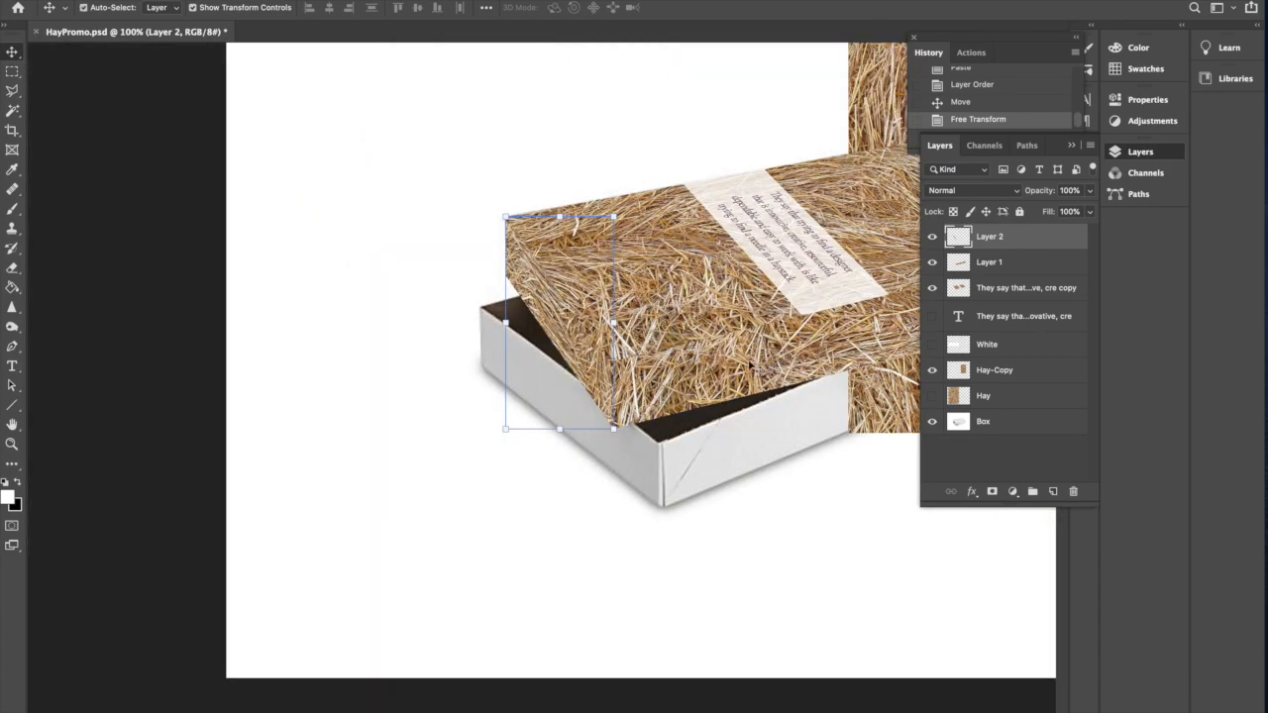
{"action": "left_click_drag", "start_coordinate": [825, 340], "coordinate": [652, 330]}
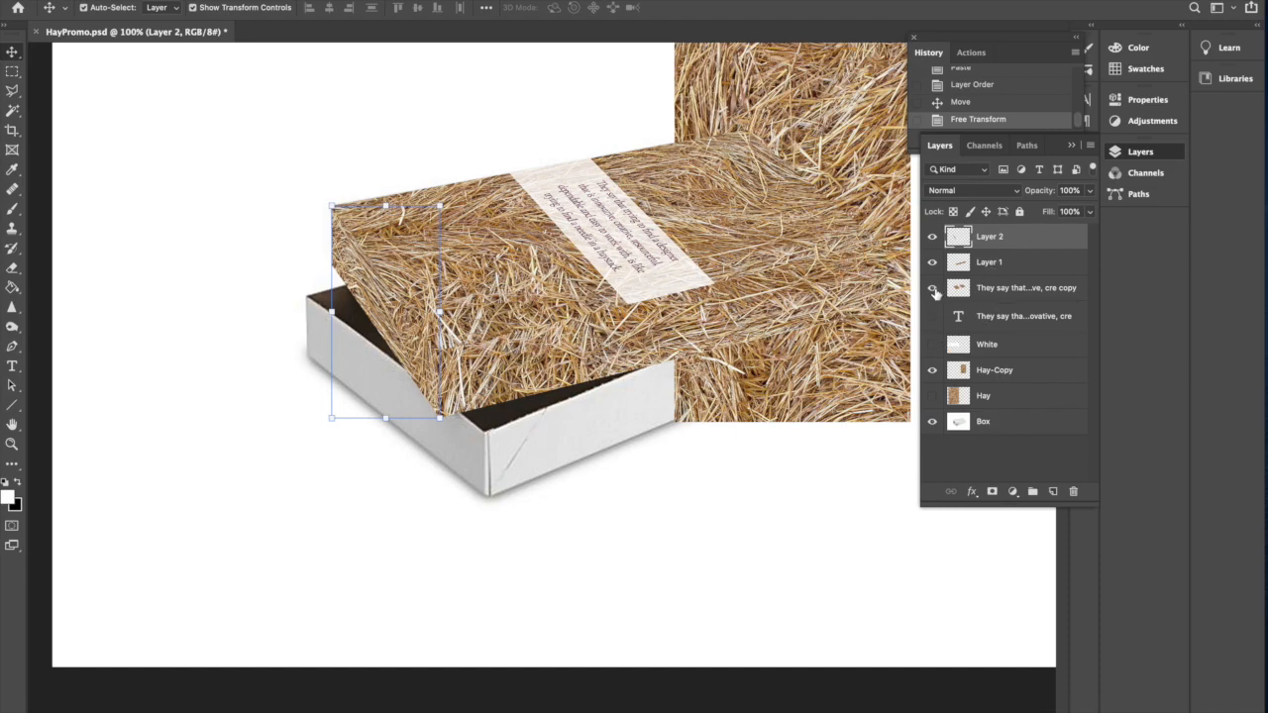
{"action": "left_click", "coordinate": [933, 370]}
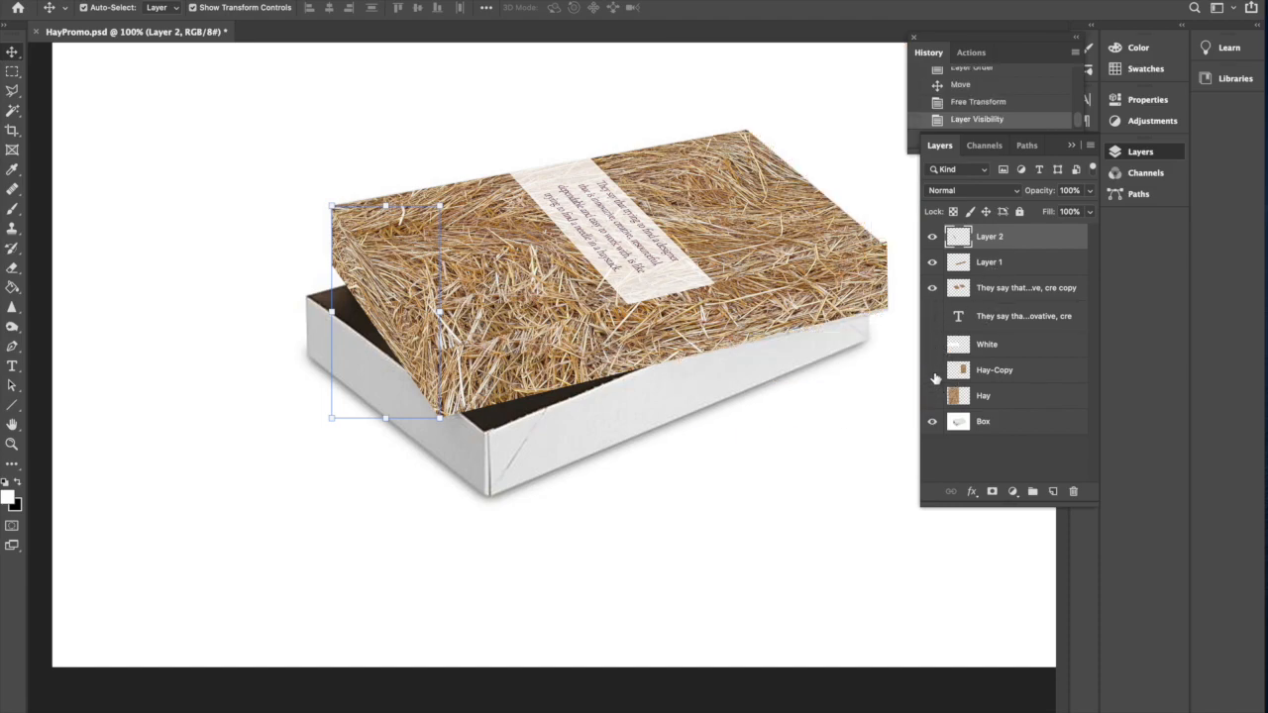
Step: Select the bit of Layer 1 overhanging the lid's far corner with the Polygonal Lasso, delete it and deselect
{"action": "left_click", "coordinate": [861, 297]}
{"action": "scroll", "coordinate": [882, 297], "scroll_direction": "up", "scroll_amount": 5}
{"action": "scroll", "coordinate": [882, 343], "scroll_direction": "right", "scroll_amount": 3}
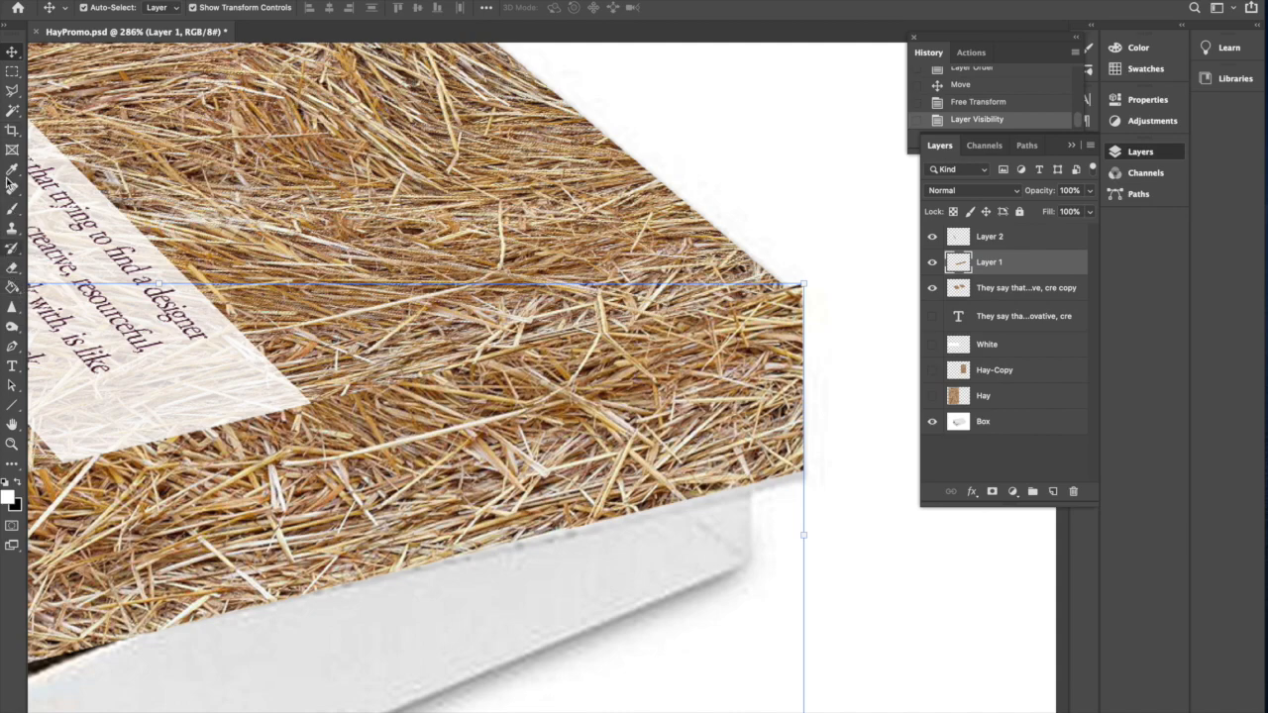
{"action": "left_click", "coordinate": [12, 90]}
{"action": "left_click", "coordinate": [802, 288]}
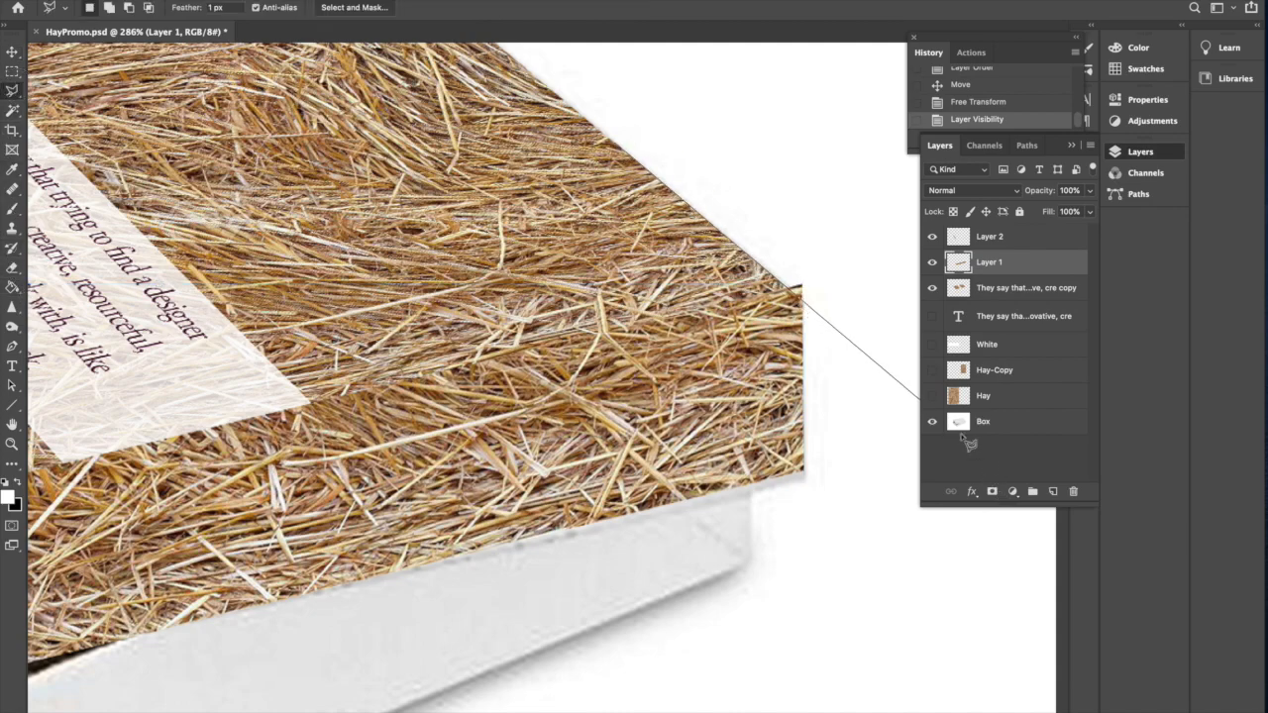
{"action": "left_click", "coordinate": [872, 359]}
{"action": "left_click", "coordinate": [839, 198]}
{"action": "double_click", "coordinate": [741, 155]}
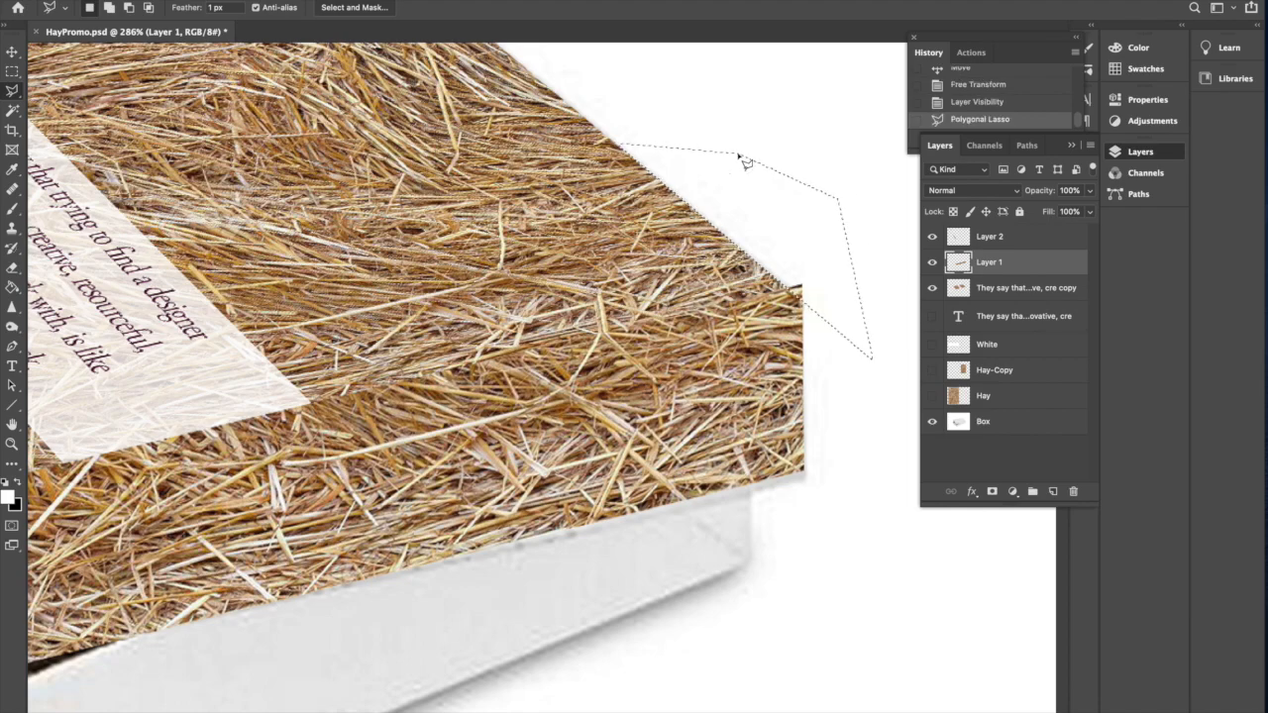
{"action": "key", "text": "Delete"}
{"action": "key", "text": "ctrl+d"}
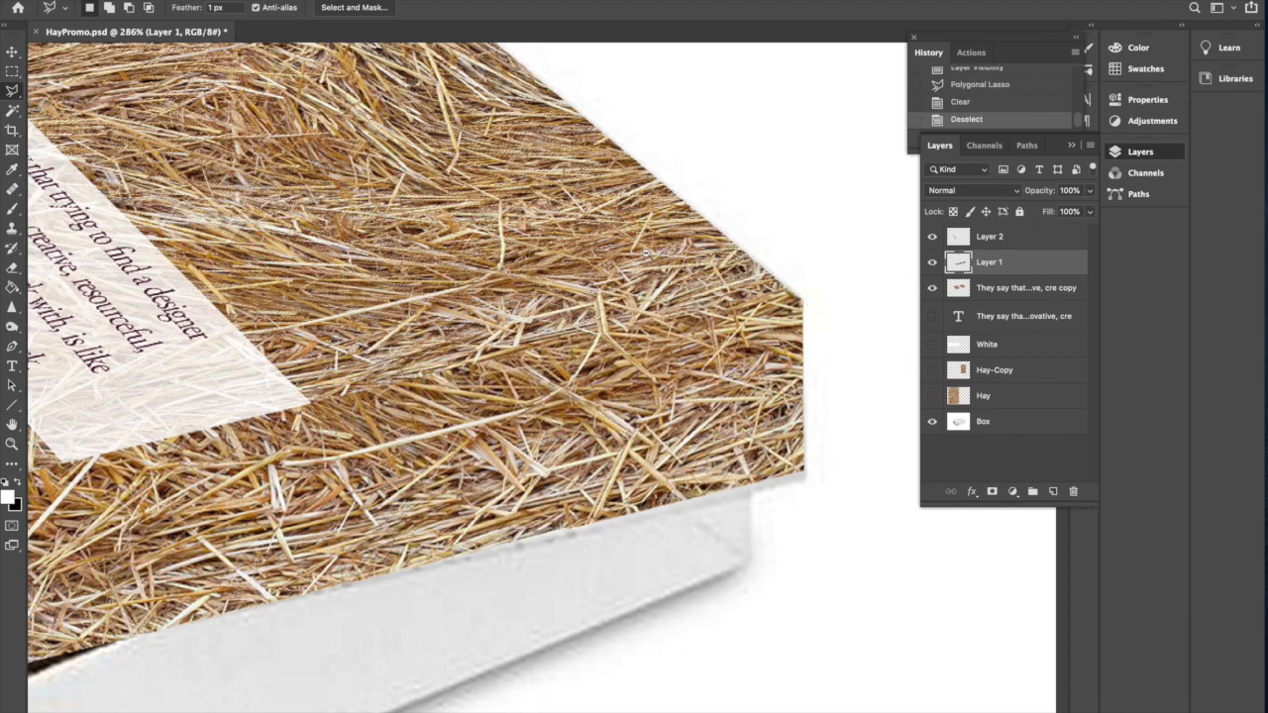
{"action": "scroll", "coordinate": [619, 260], "scroll_direction": "down", "scroll_amount": 1}
{"action": "scroll", "coordinate": [619, 261], "scroll_direction": "down", "scroll_amount": 1}
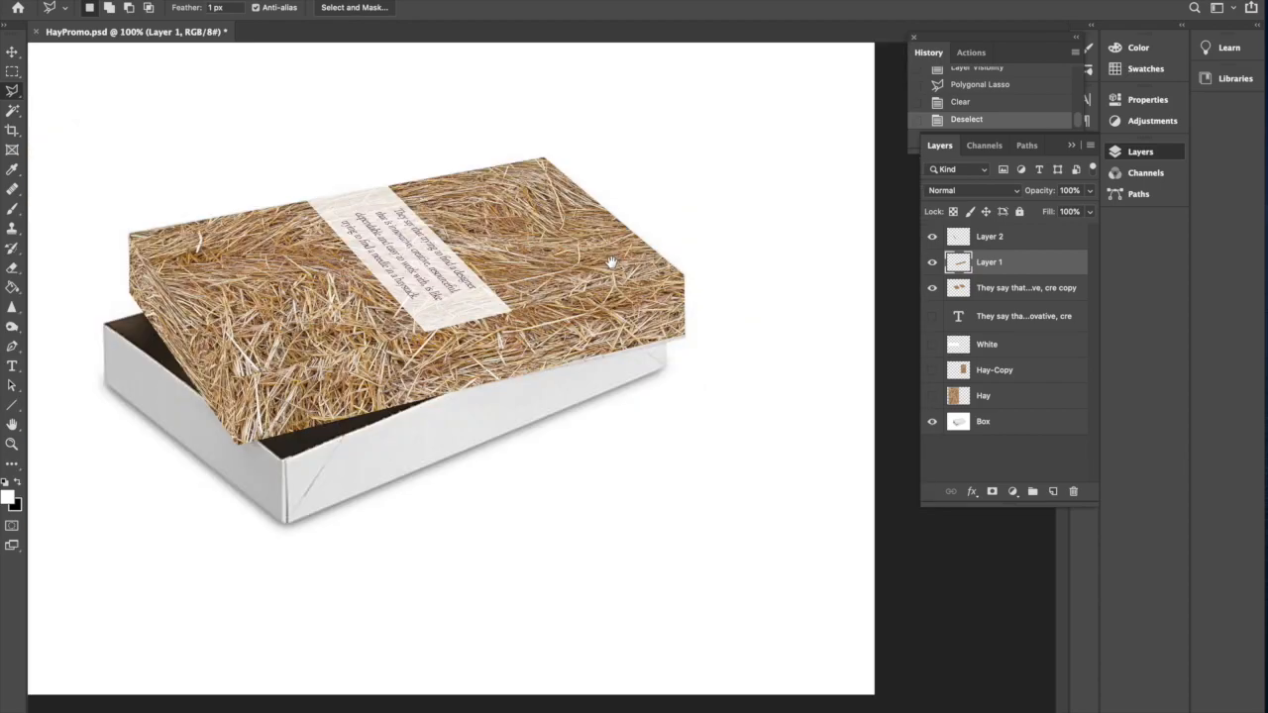